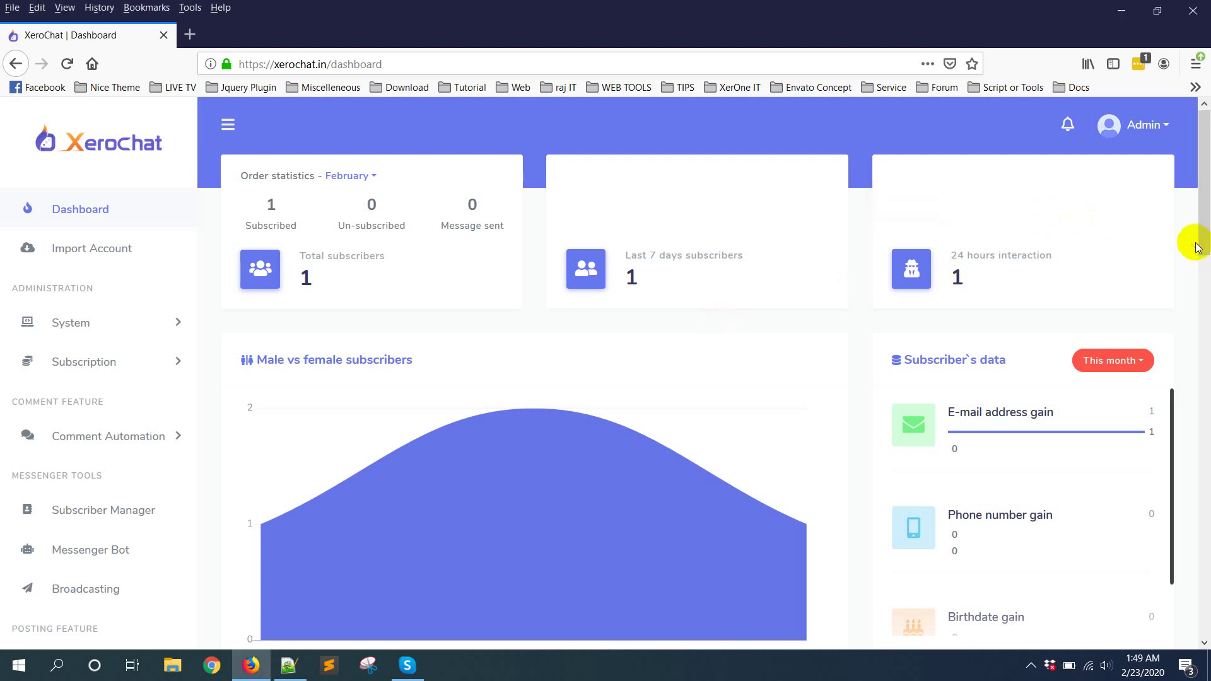
From Broadcasting's SMS API settings, open the New Custom SMS API form
{"action": "scroll", "coordinate": [1206, 244], "scroll_direction": "down", "scroll_amount": 2}
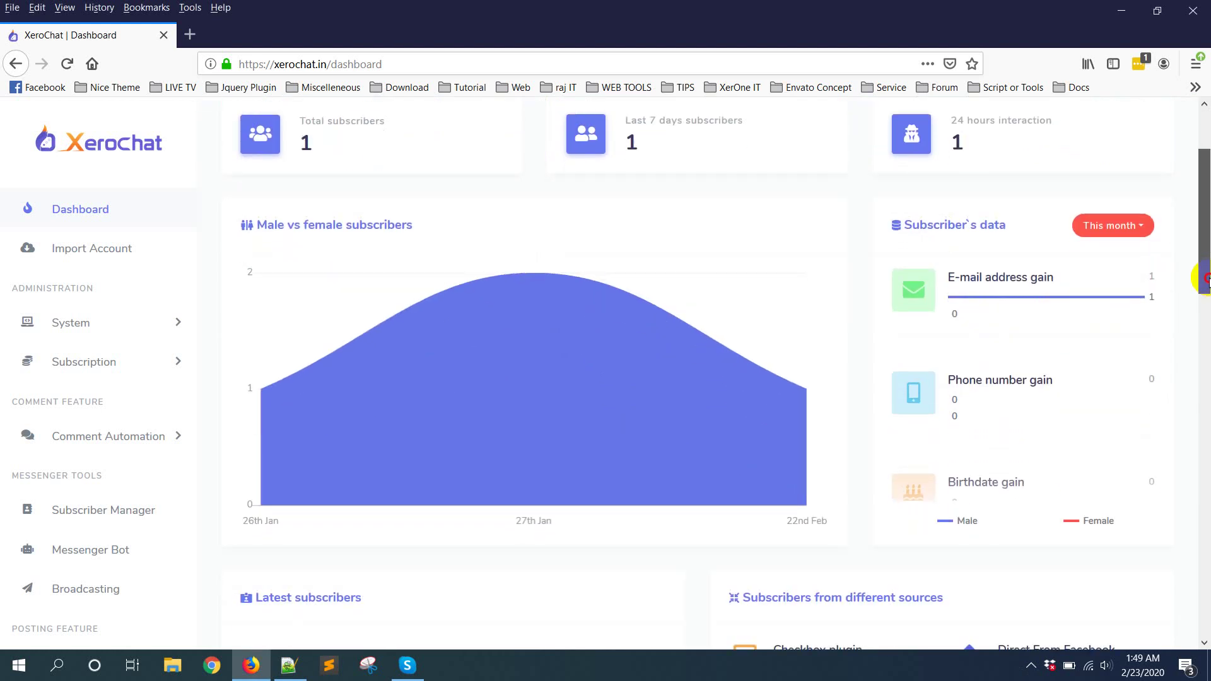
{"action": "left_click", "coordinate": [119, 604]}
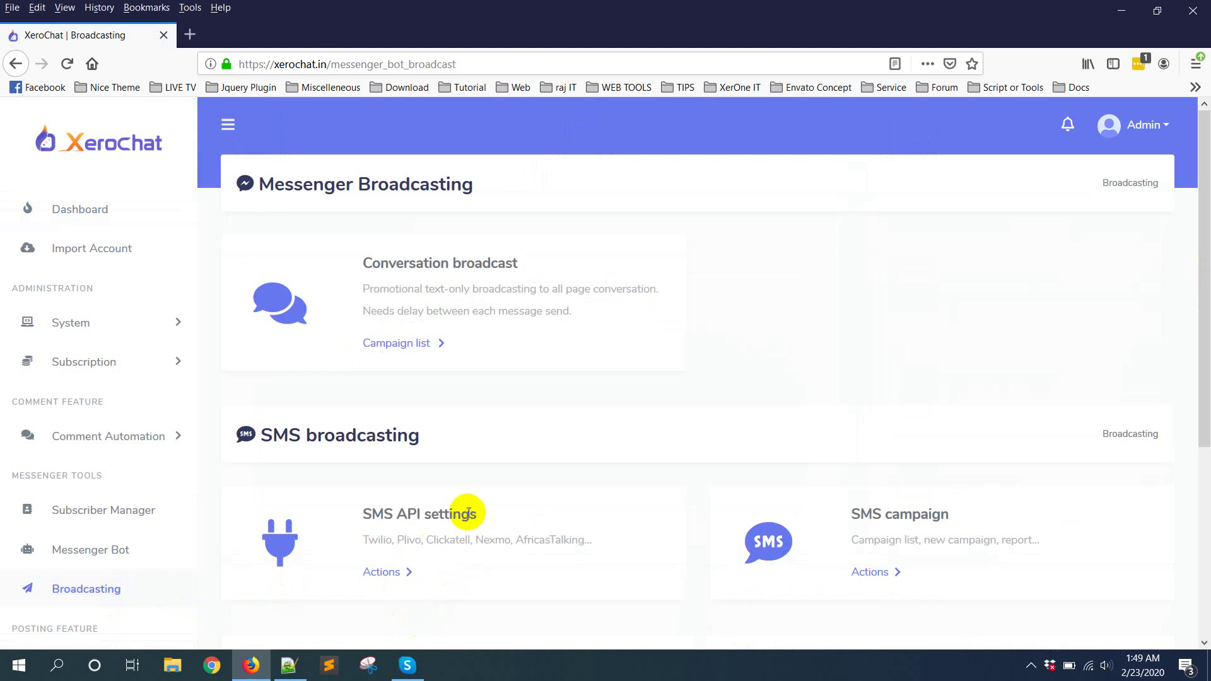
{"action": "left_click", "coordinate": [398, 572]}
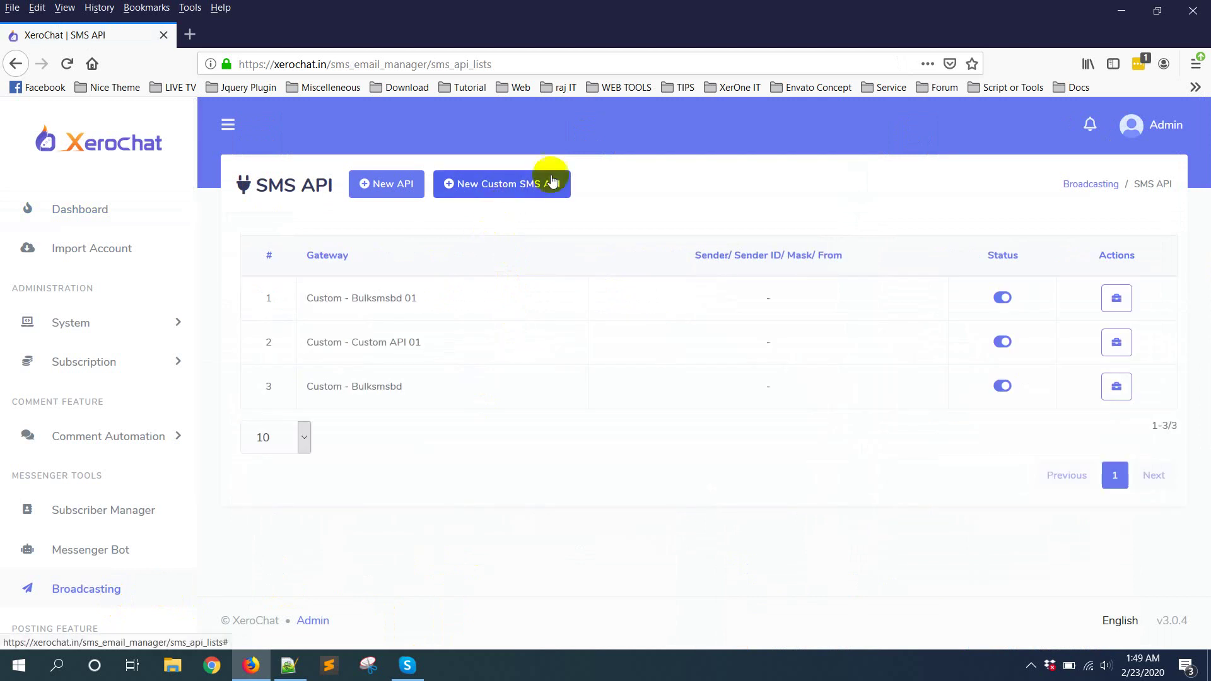
{"action": "left_click", "coordinate": [530, 190]}
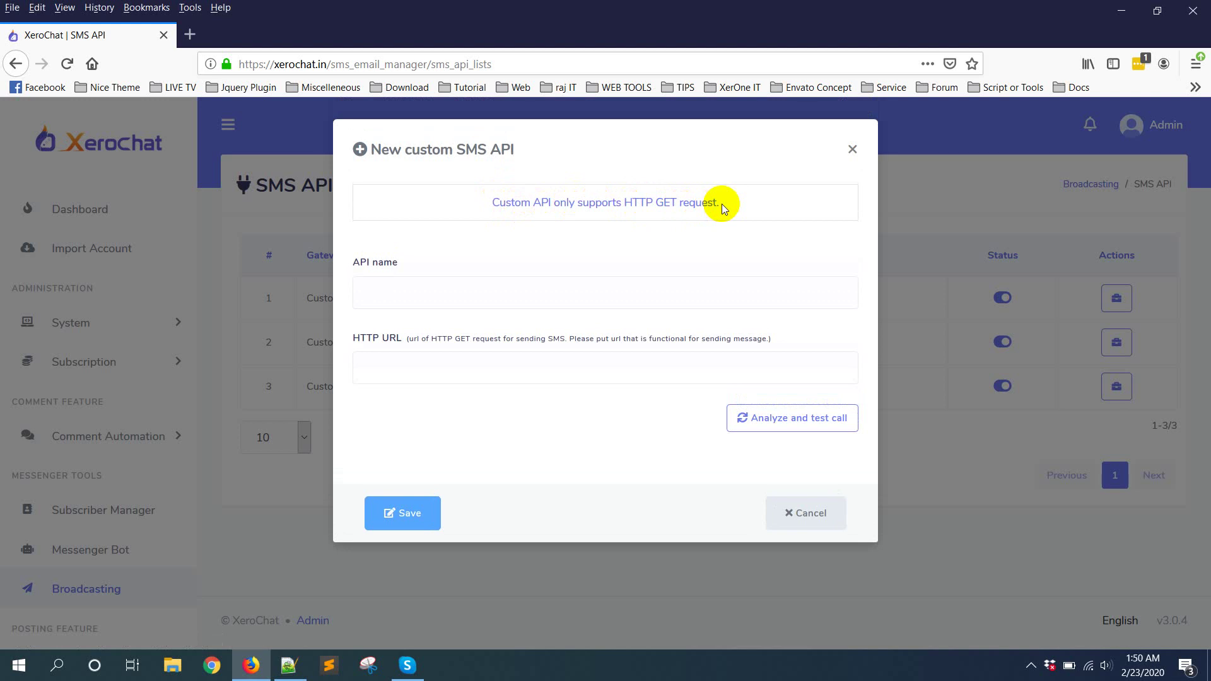
Enter 'Test Nexmo API' as the custom SMS API name
{"action": "left_click", "coordinate": [612, 299]}
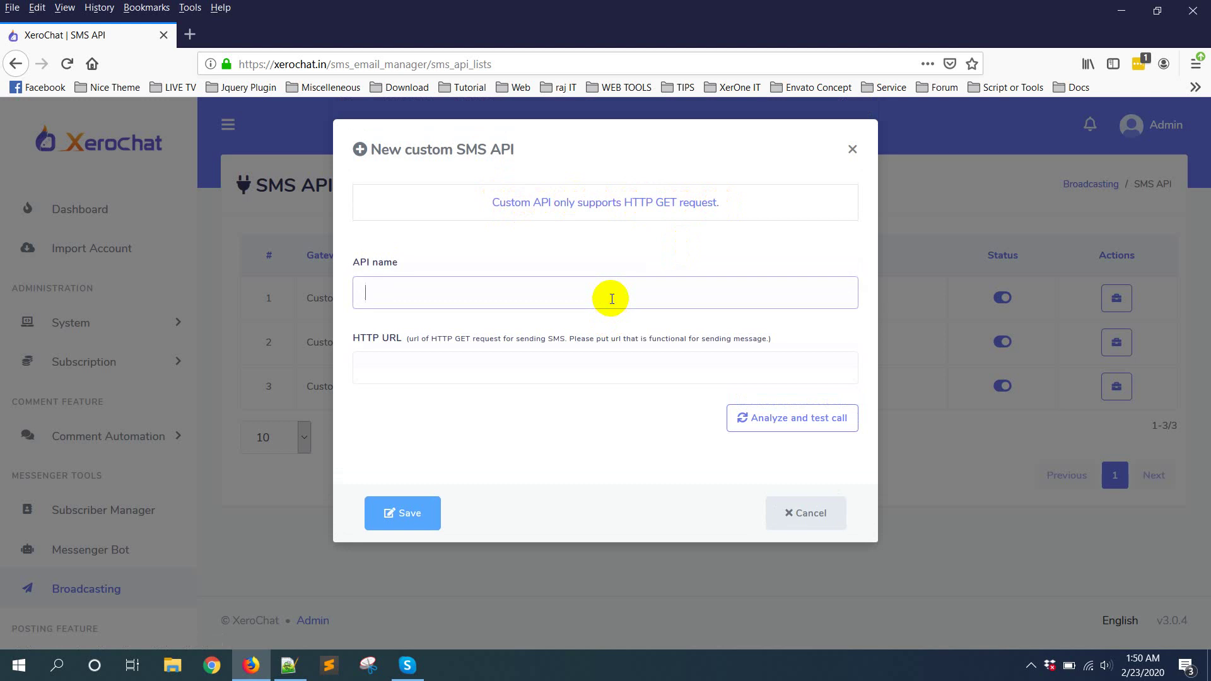
{"action": "type", "text": "Test Nexmo API"}
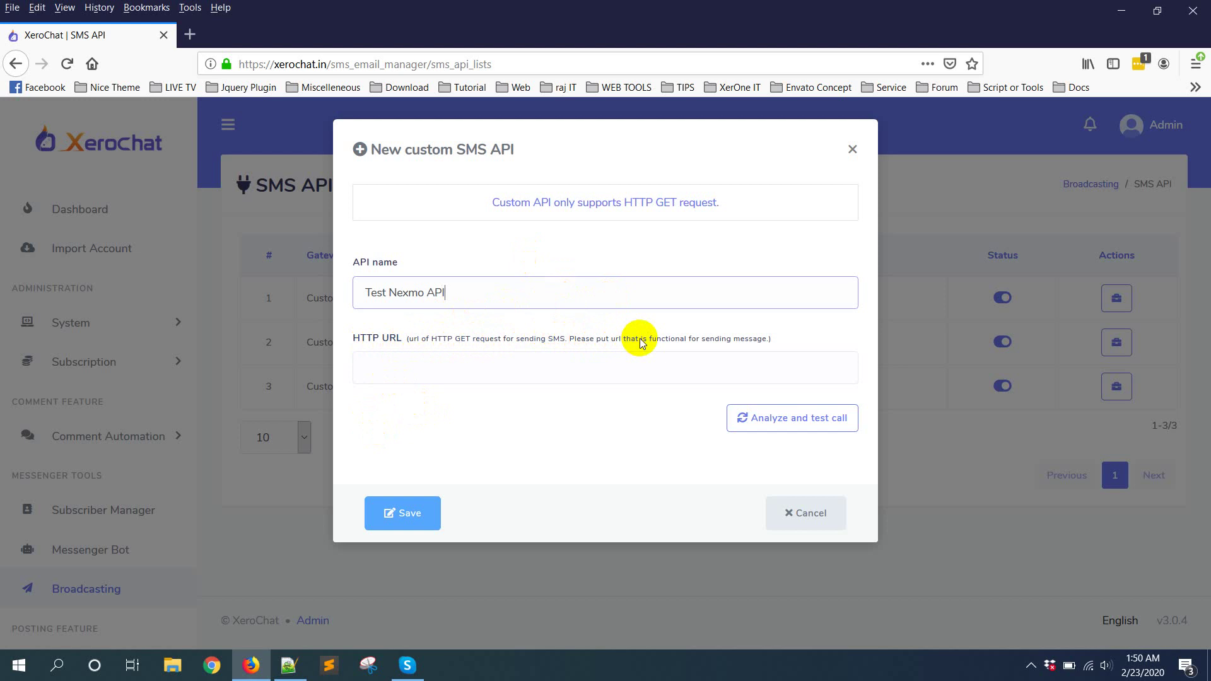
In Notepad++, select the rest.nexmo.com/sms/json request URL on line 1 to copy it
{"action": "left_click", "coordinate": [285, 667]}
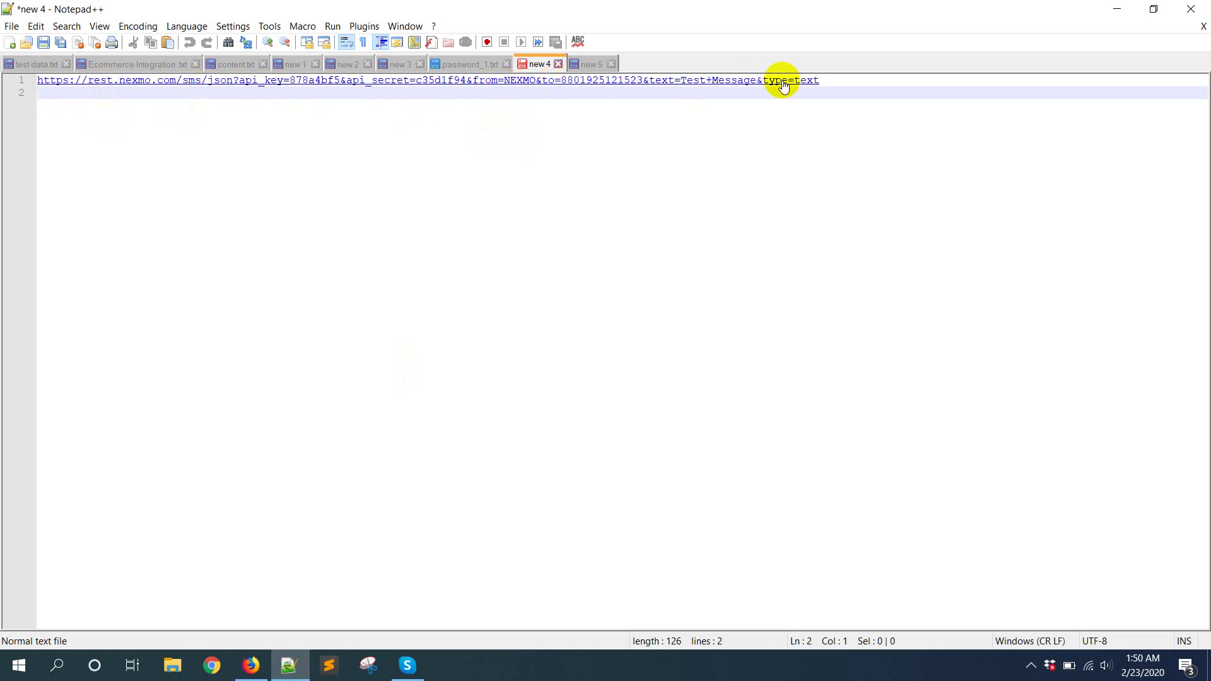
{"action": "left_click_drag", "start_coordinate": [820, 79], "coordinate": [13, 47]}
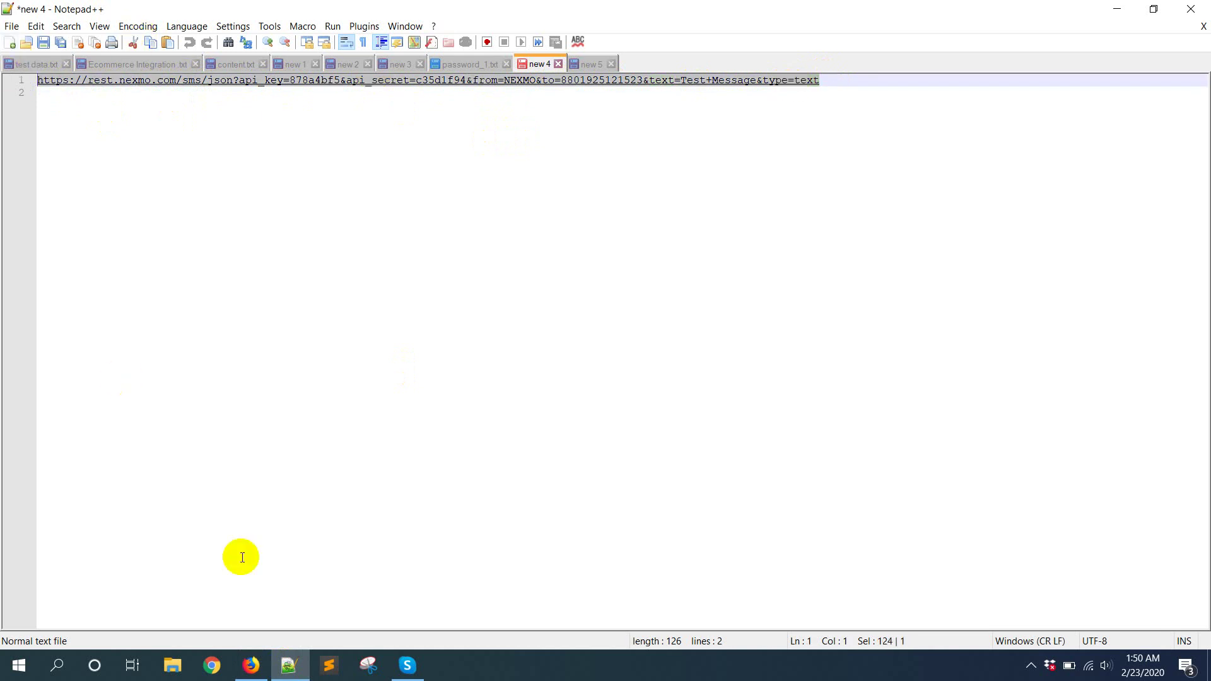
Paste the Nexmo URL as the HTTP URL and run Analyze and test call
{"action": "left_click", "coordinate": [251, 664]}
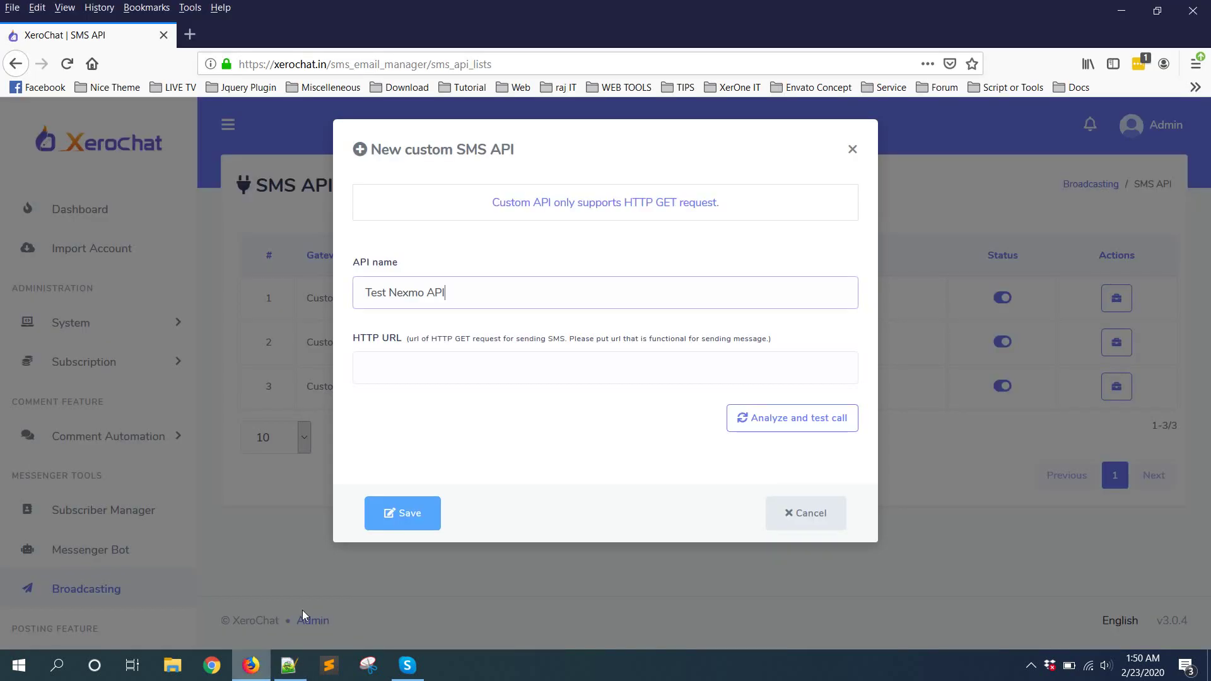
{"action": "left_click", "coordinate": [437, 360]}
{"action": "key", "text": "ctrl+v"}
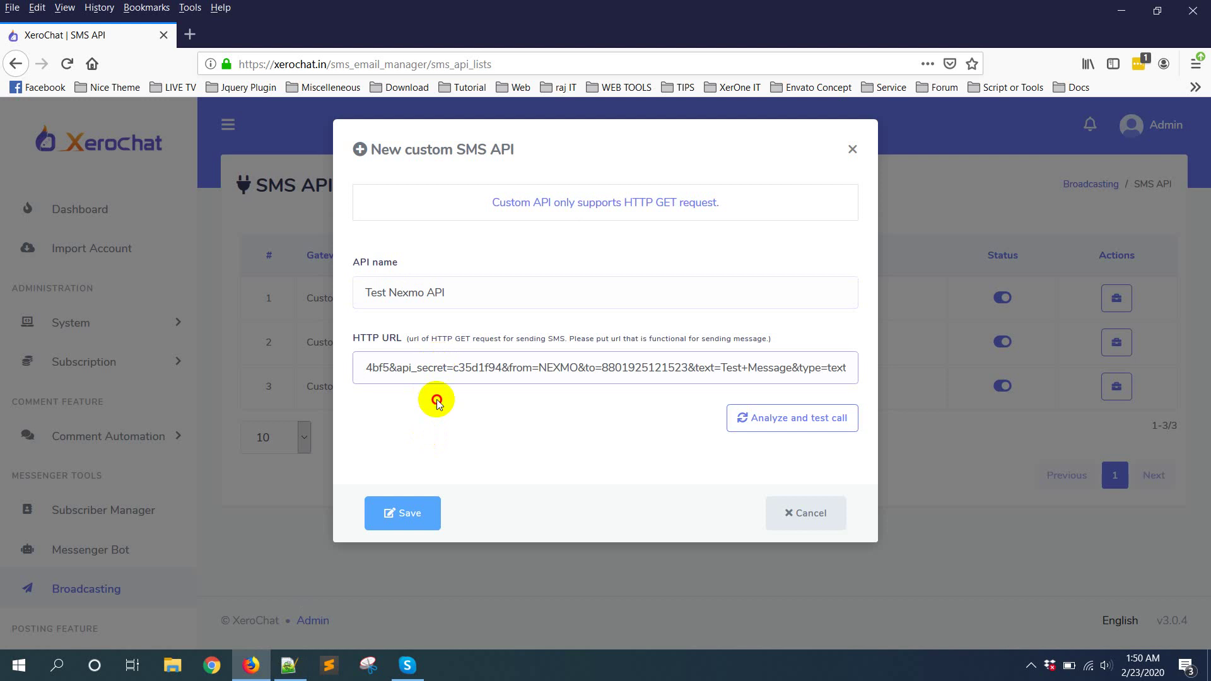
{"action": "left_click", "coordinate": [765, 419]}
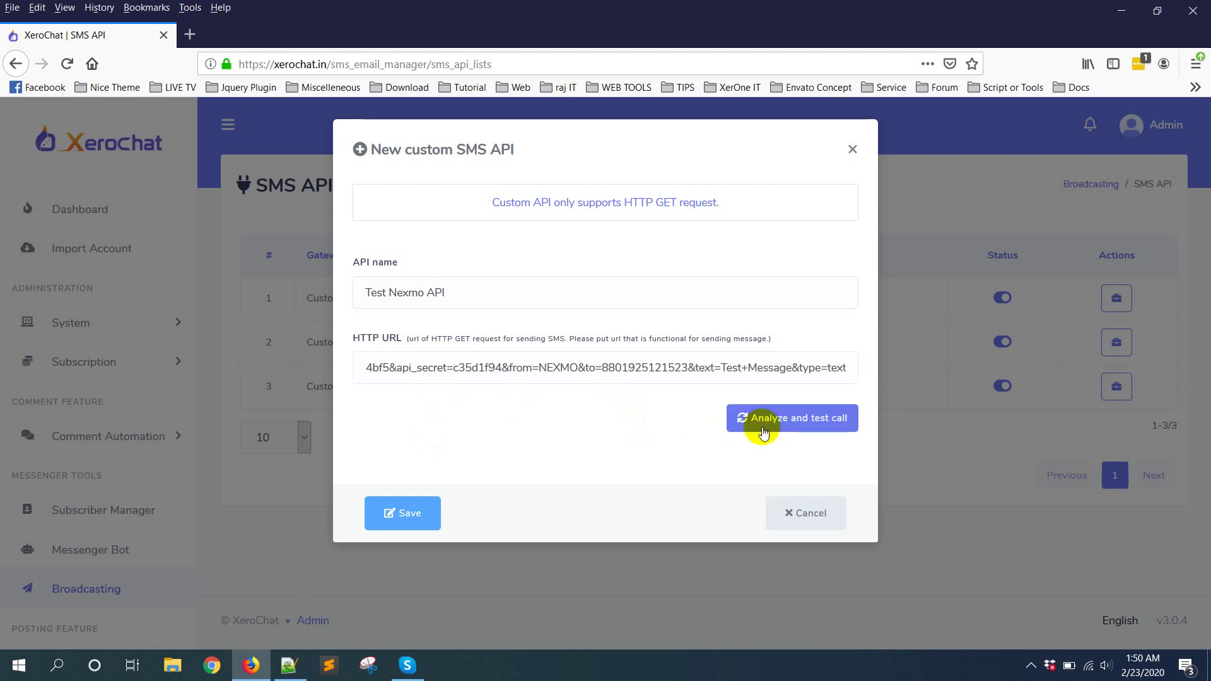
{"action": "left_click", "coordinate": [765, 419]}
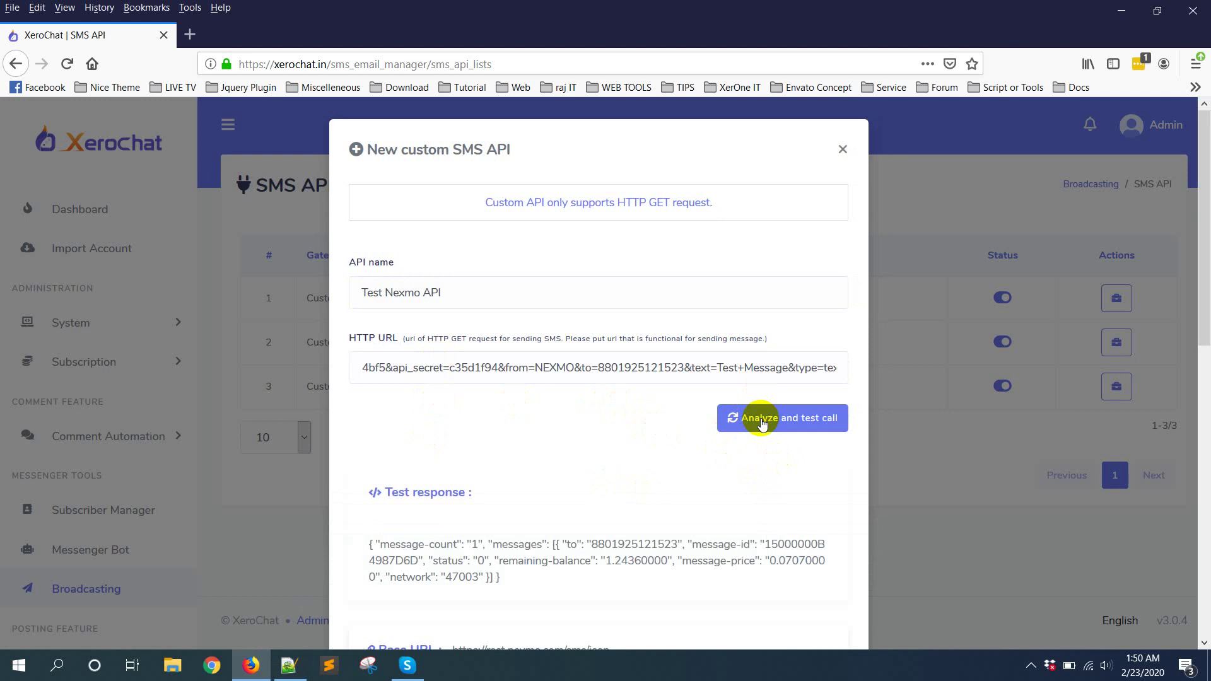
{"action": "scroll", "coordinate": [588, 315], "scroll_direction": "down", "scroll_amount": 3}
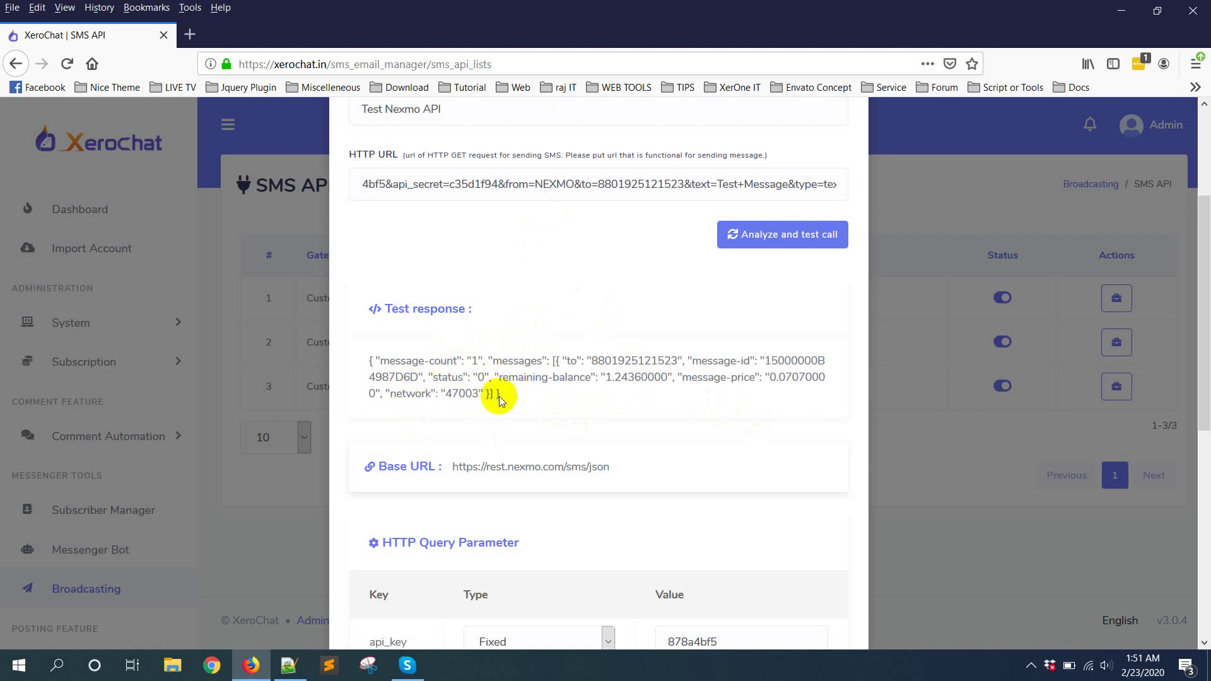
{"action": "left_click_drag", "start_coordinate": [1204, 344], "coordinate": [1208, 416]}
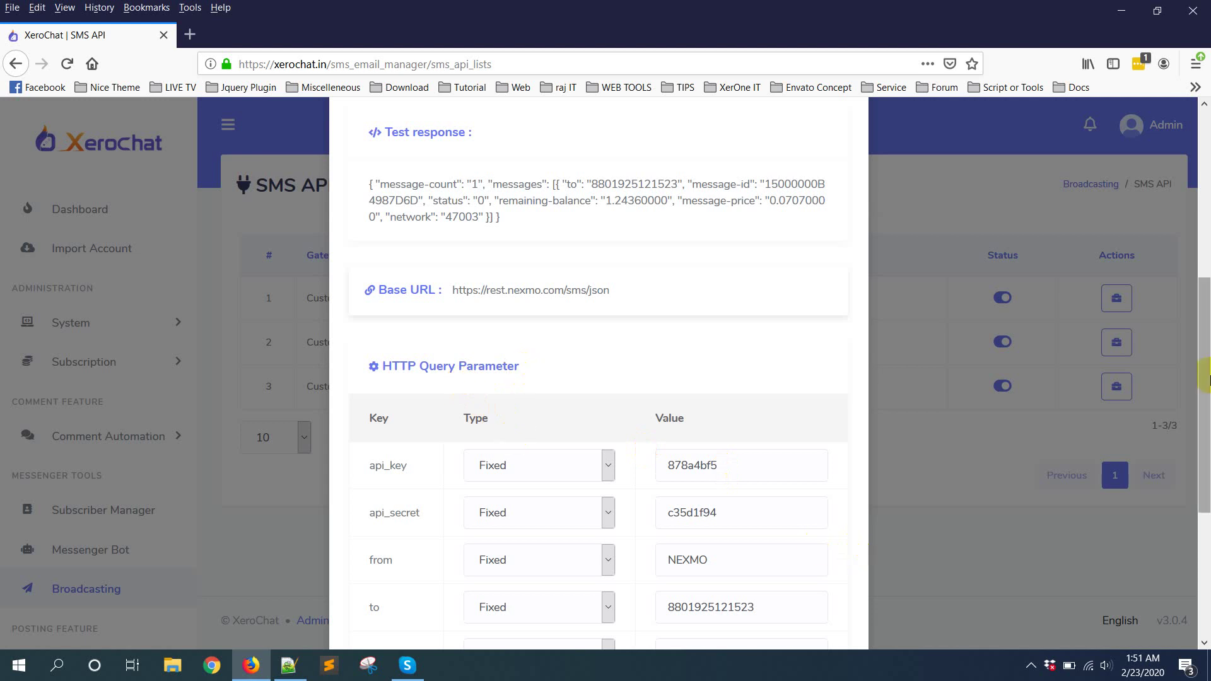
{"action": "left_click_drag", "start_coordinate": [1205, 379], "coordinate": [1206, 464]}
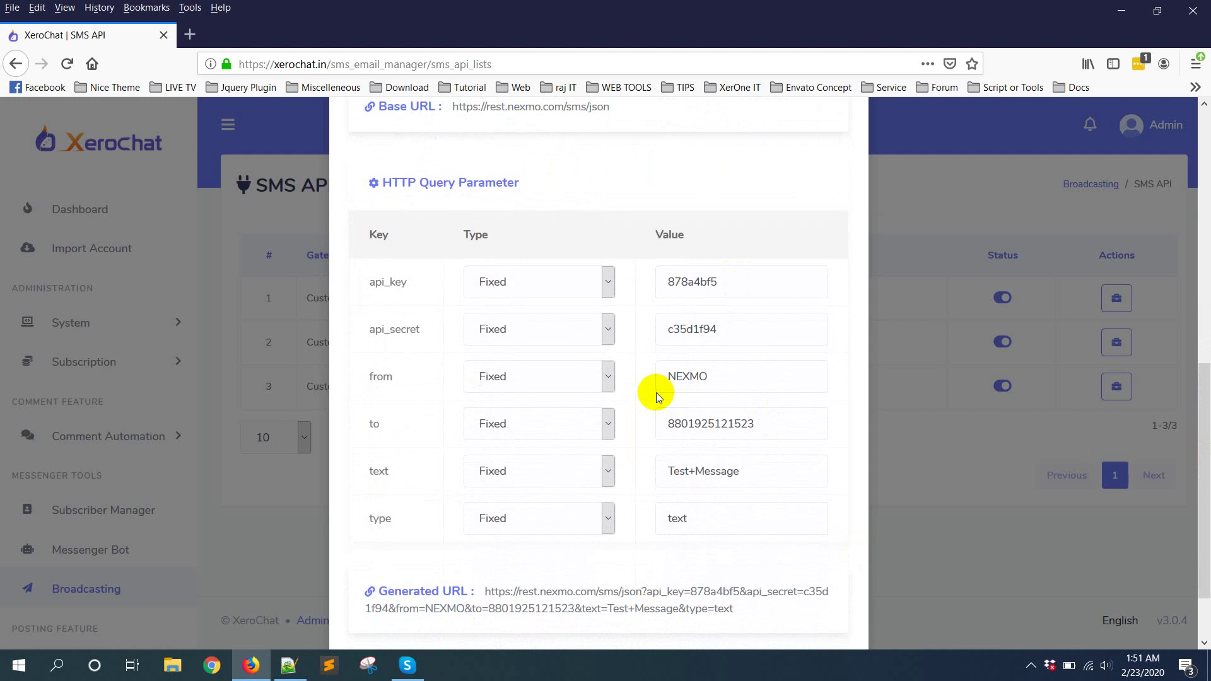
{"action": "left_click", "coordinate": [588, 288]}
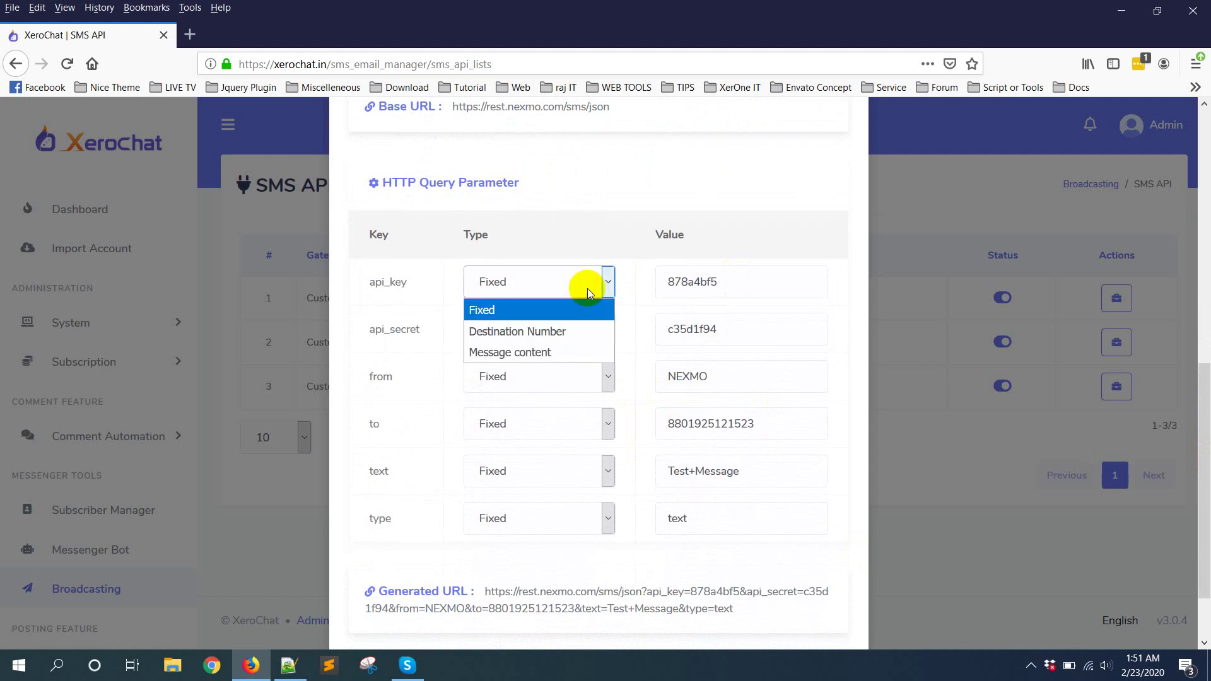
{"action": "left_click", "coordinate": [533, 311]}
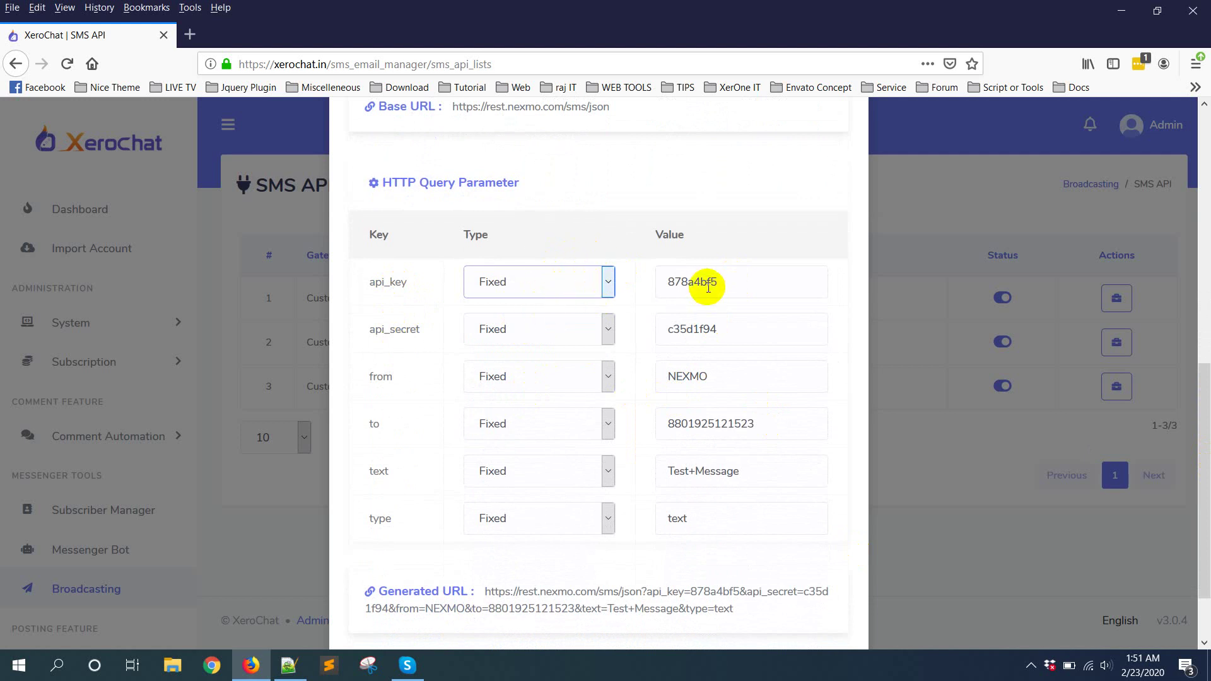
{"action": "left_click", "coordinate": [693, 270]}
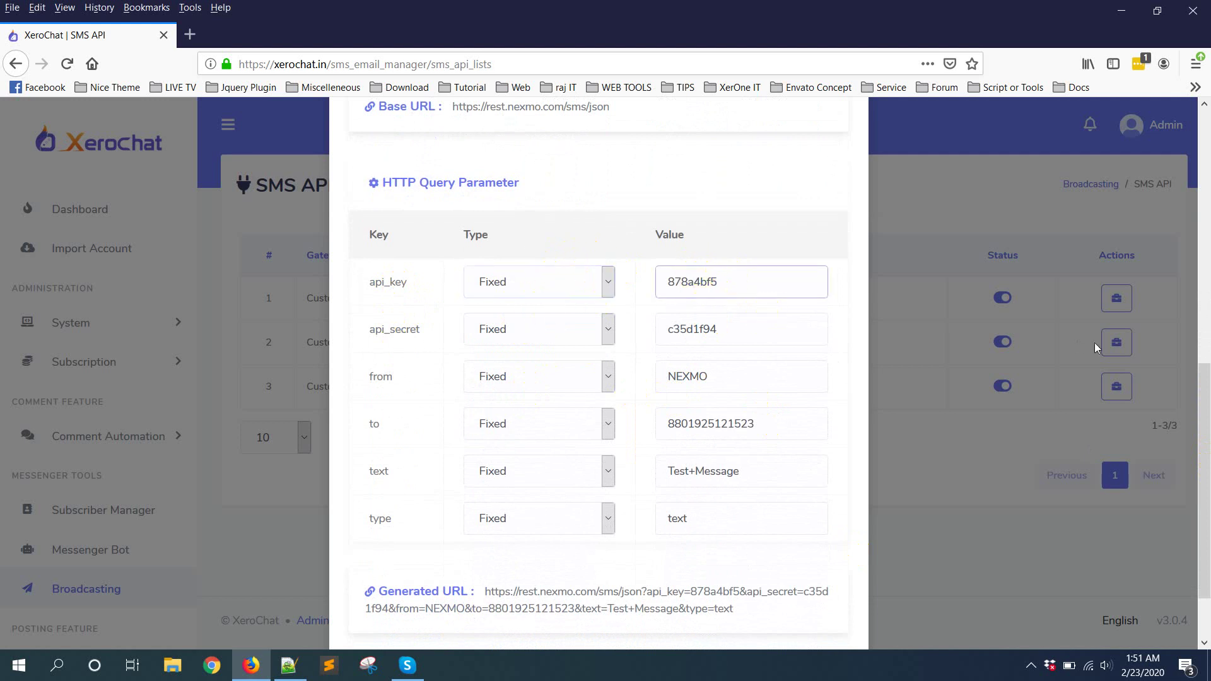
{"action": "scroll", "coordinate": [1207, 360], "scroll_direction": "up", "scroll_amount": 3}
{"action": "mouse_move", "coordinate": [1207, 359]}
{"action": "left_mouse_down"}
{"action": "mouse_move", "coordinate": [1207, 241]}
{"action": "mouse_move", "coordinate": [1206, 371]}
{"action": "left_mouse_up"}
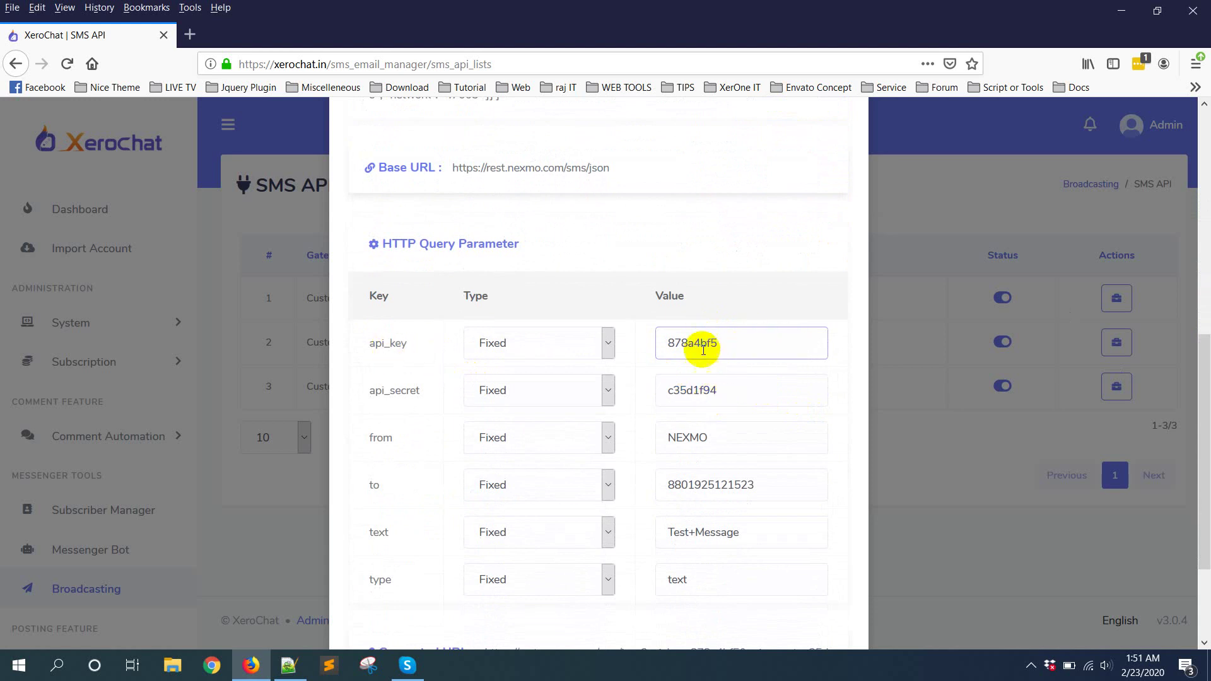
{"action": "left_click", "coordinate": [722, 346]}
{"action": "double_click", "coordinate": [722, 346]}
{"action": "left_click", "coordinate": [730, 293]}
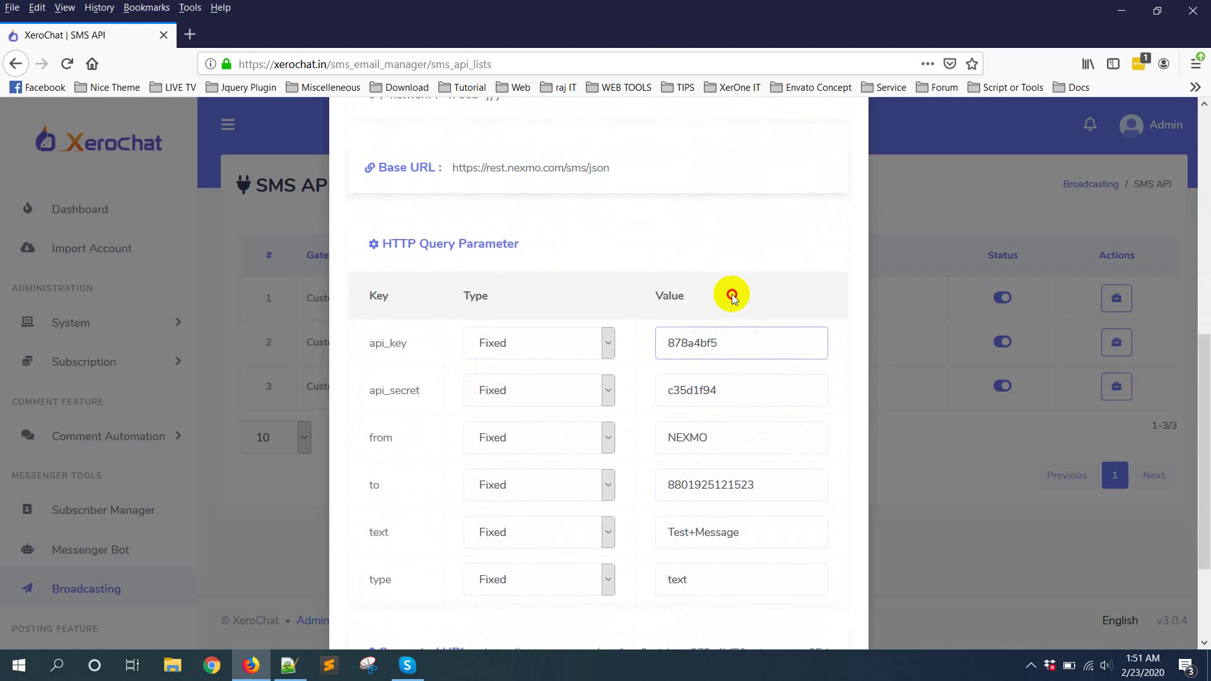
{"action": "left_click", "coordinate": [605, 393]}
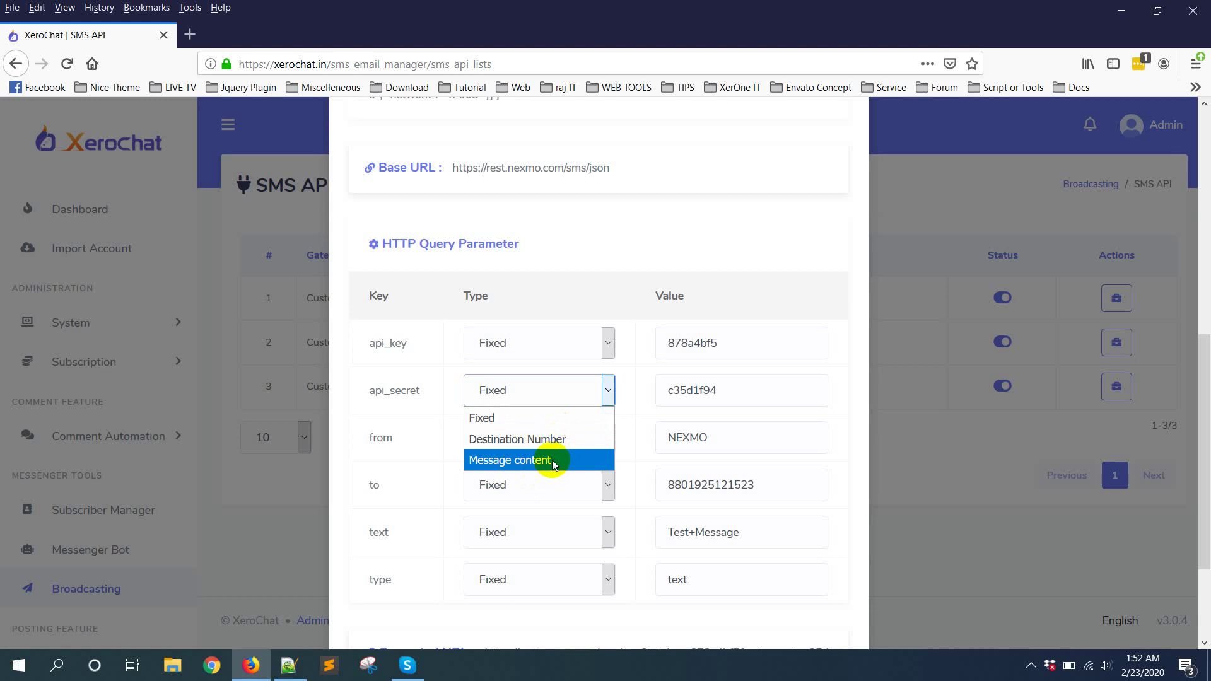
Keep api_secret as Fixed and set the to parameter type to Destination Number
{"action": "left_click", "coordinate": [630, 265]}
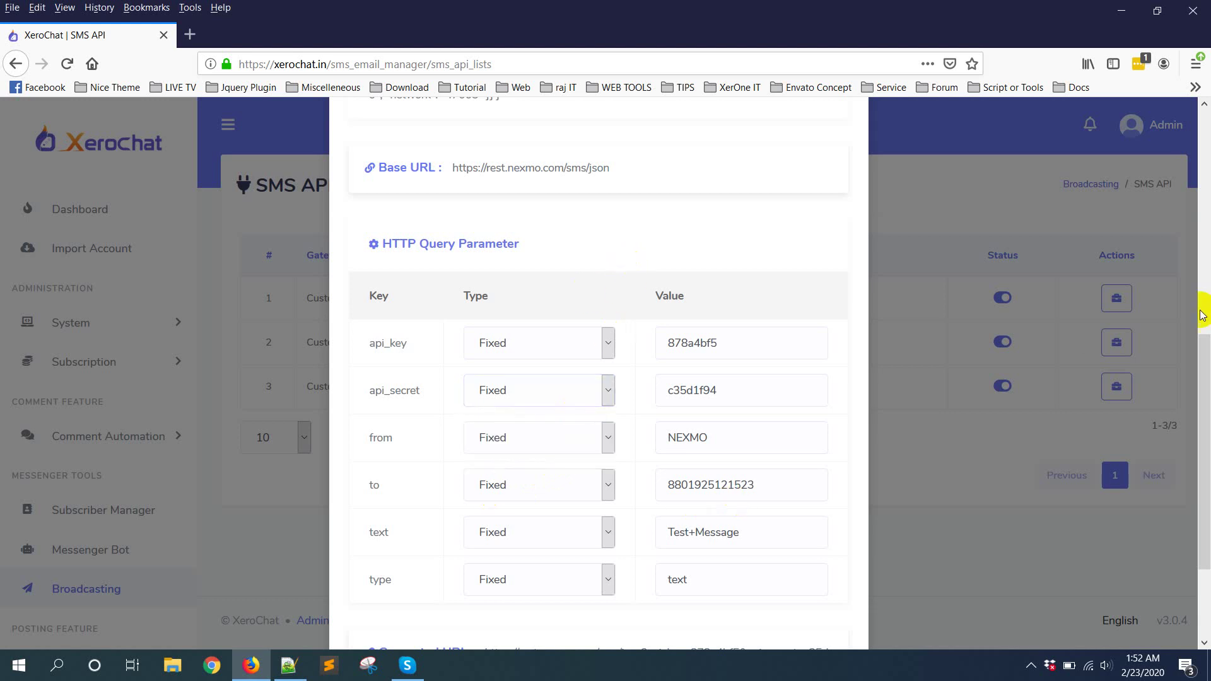
{"action": "left_click_drag", "start_coordinate": [1203, 347], "coordinate": [1204, 388]}
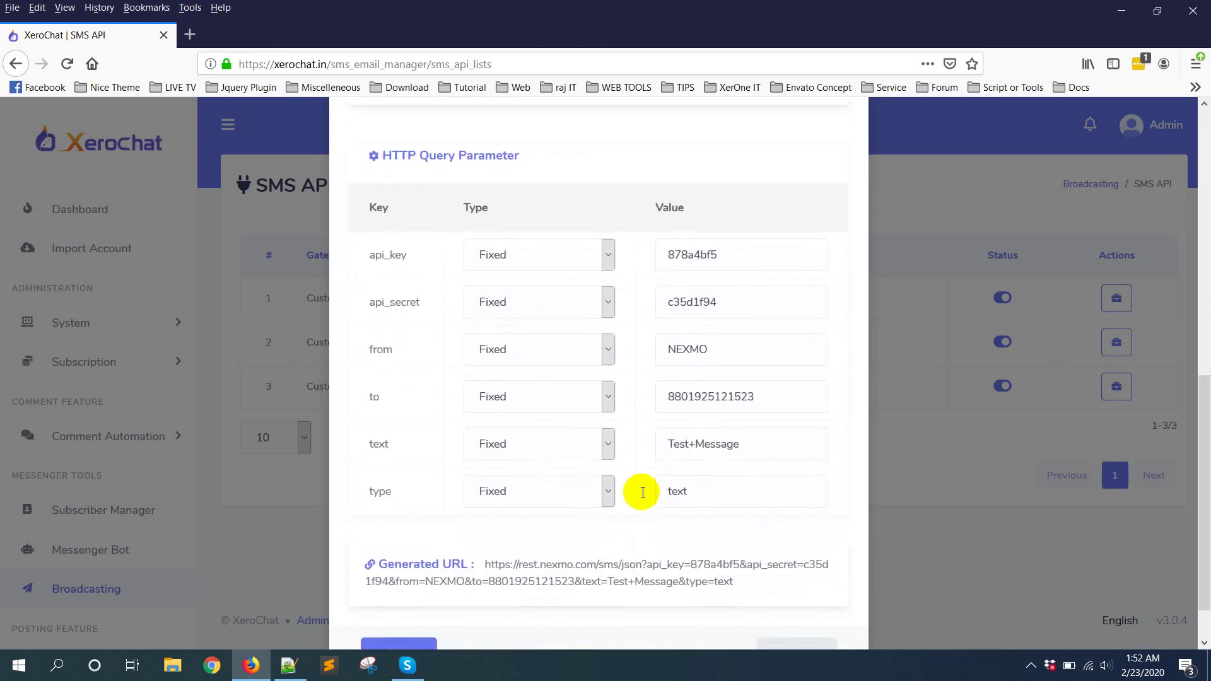
{"action": "double_click", "coordinate": [371, 397]}
{"action": "left_click", "coordinate": [529, 389]}
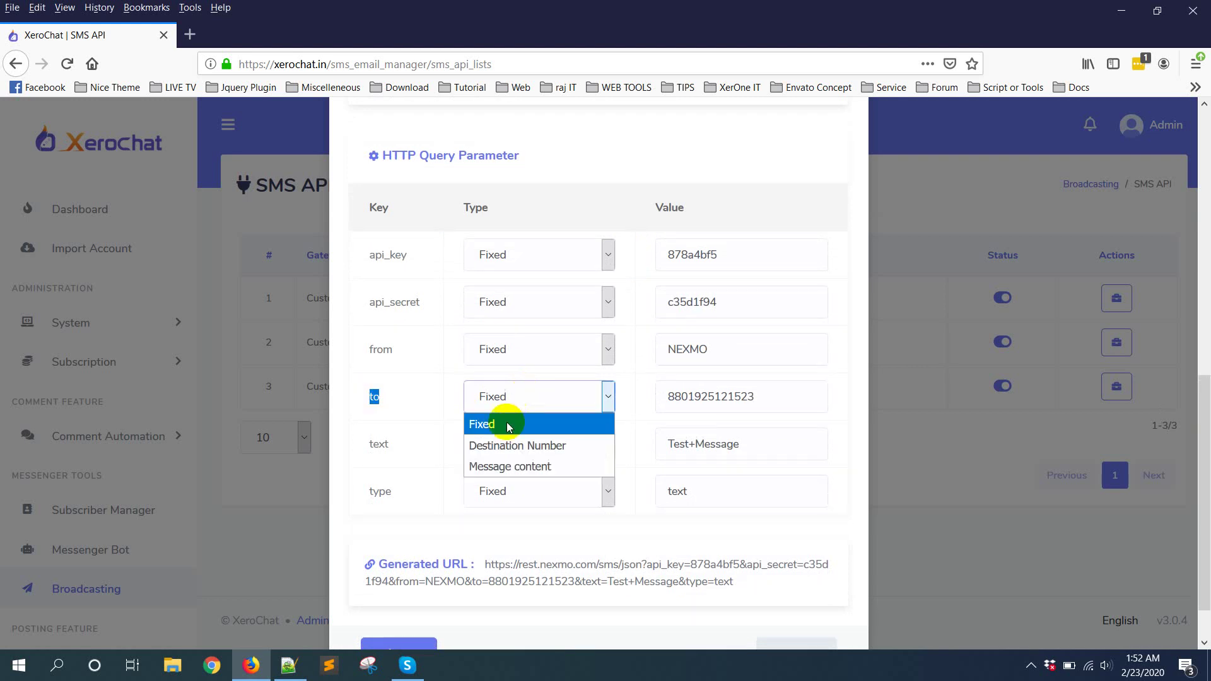
{"action": "left_click", "coordinate": [516, 445]}
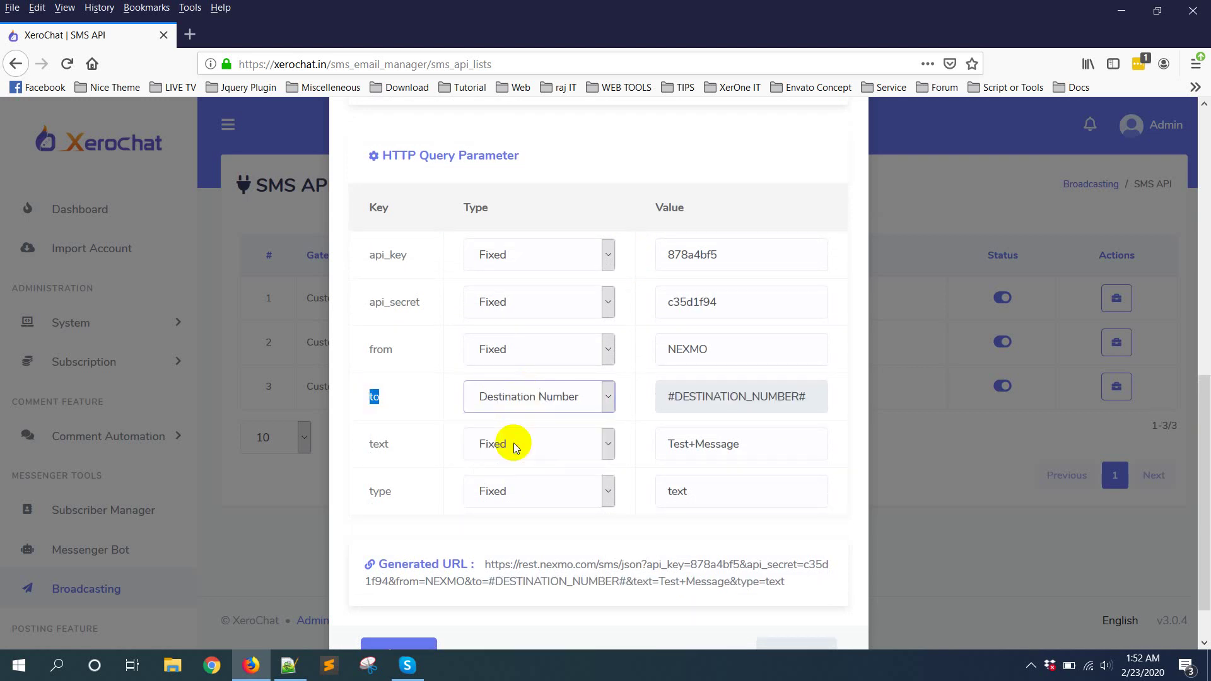
{"action": "left_click", "coordinate": [395, 449]}
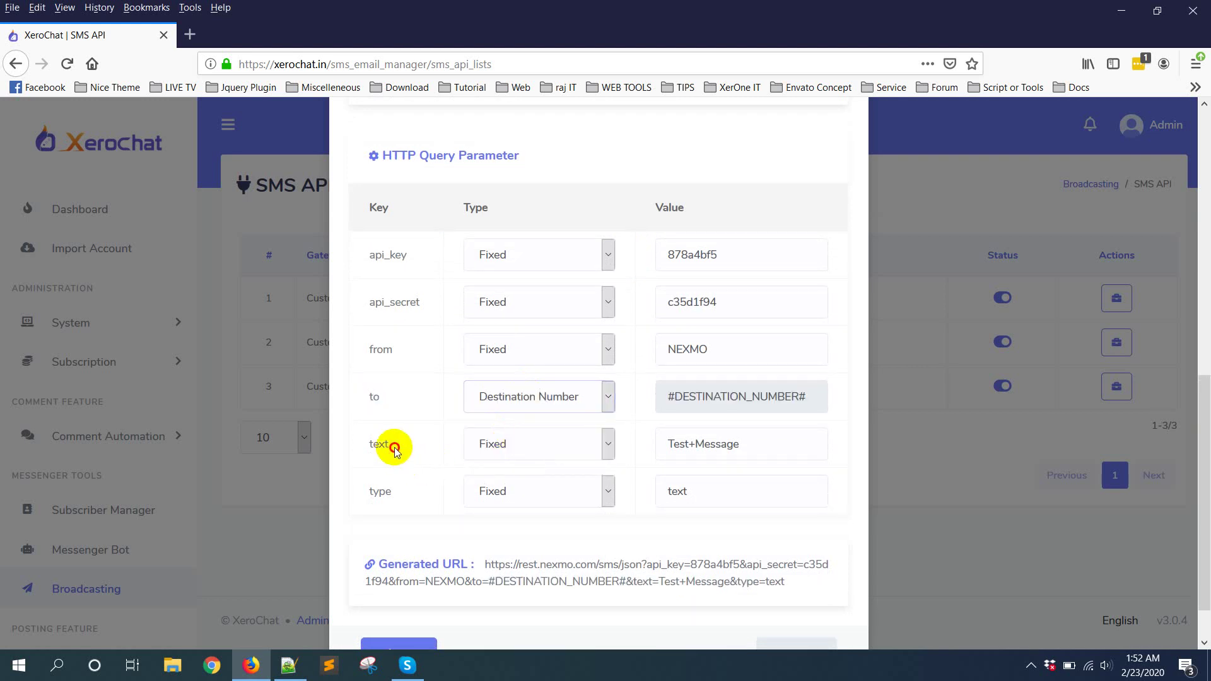
Set the text parameter type to Message content and save the API
{"action": "left_click", "coordinate": [495, 439]}
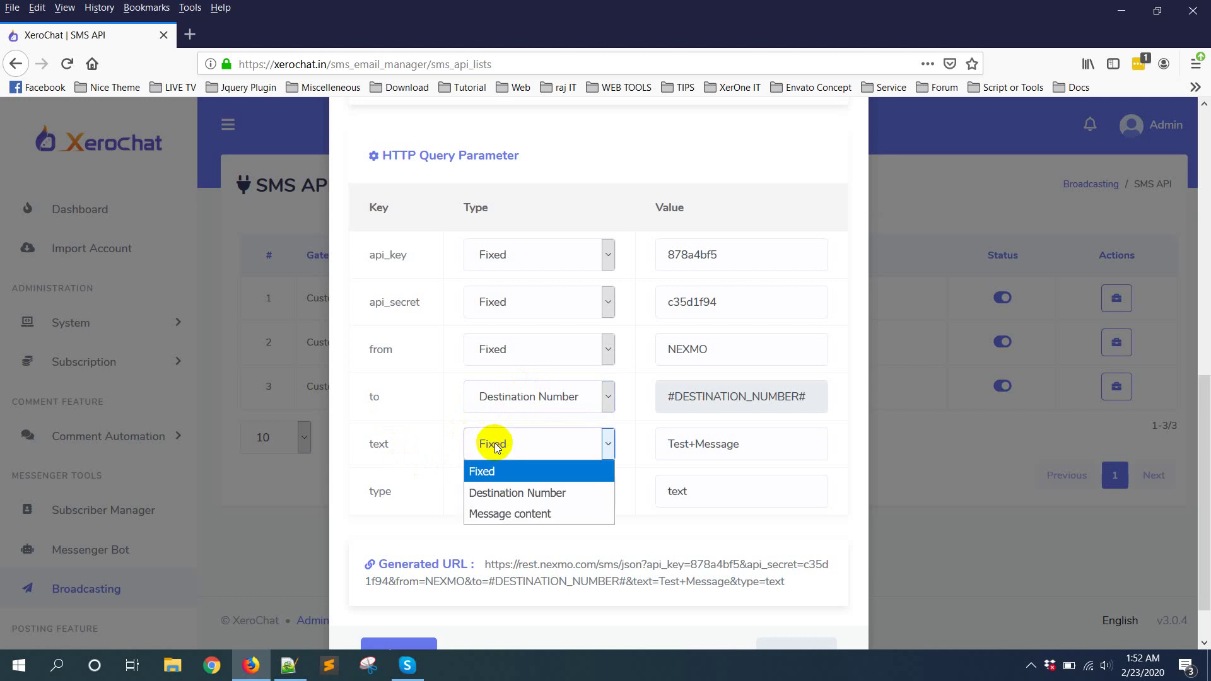
{"action": "left_click", "coordinate": [497, 514]}
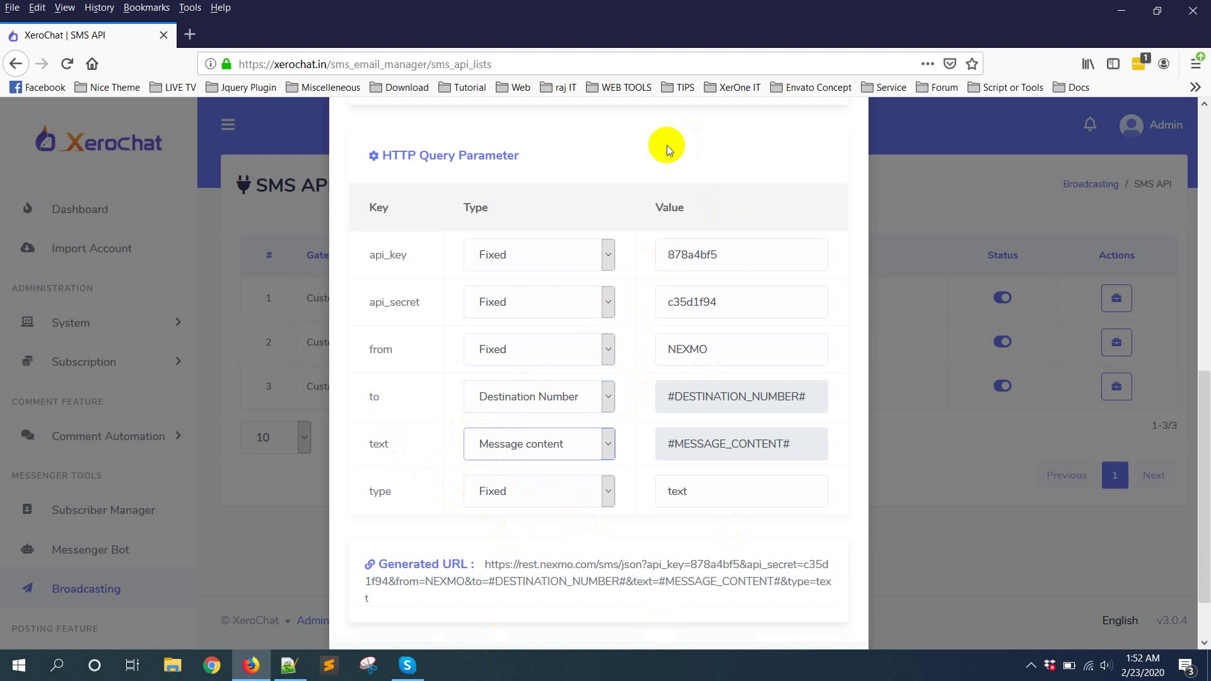
{"action": "scroll", "coordinate": [1189, 429], "scroll_direction": "down", "scroll_amount": 2}
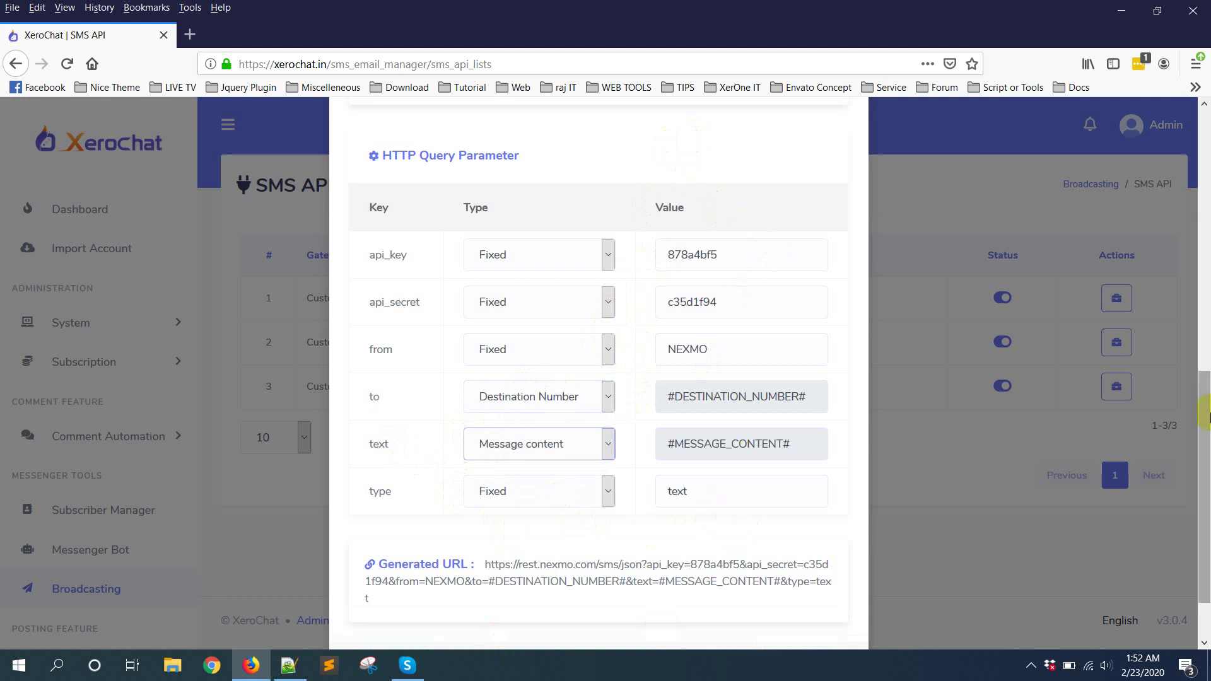
{"action": "left_click", "coordinate": [427, 605]}
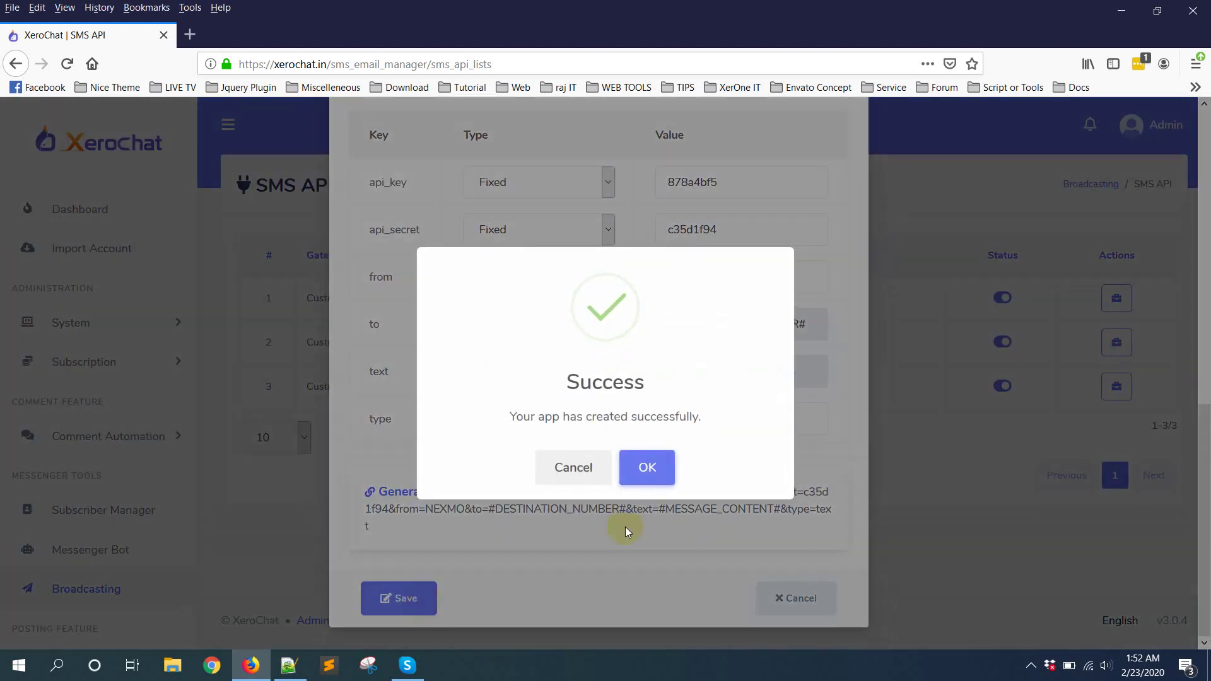
Dismiss the Success message and check the Custom - Test Nexmo API row in the list
{"action": "left_click", "coordinate": [653, 467]}
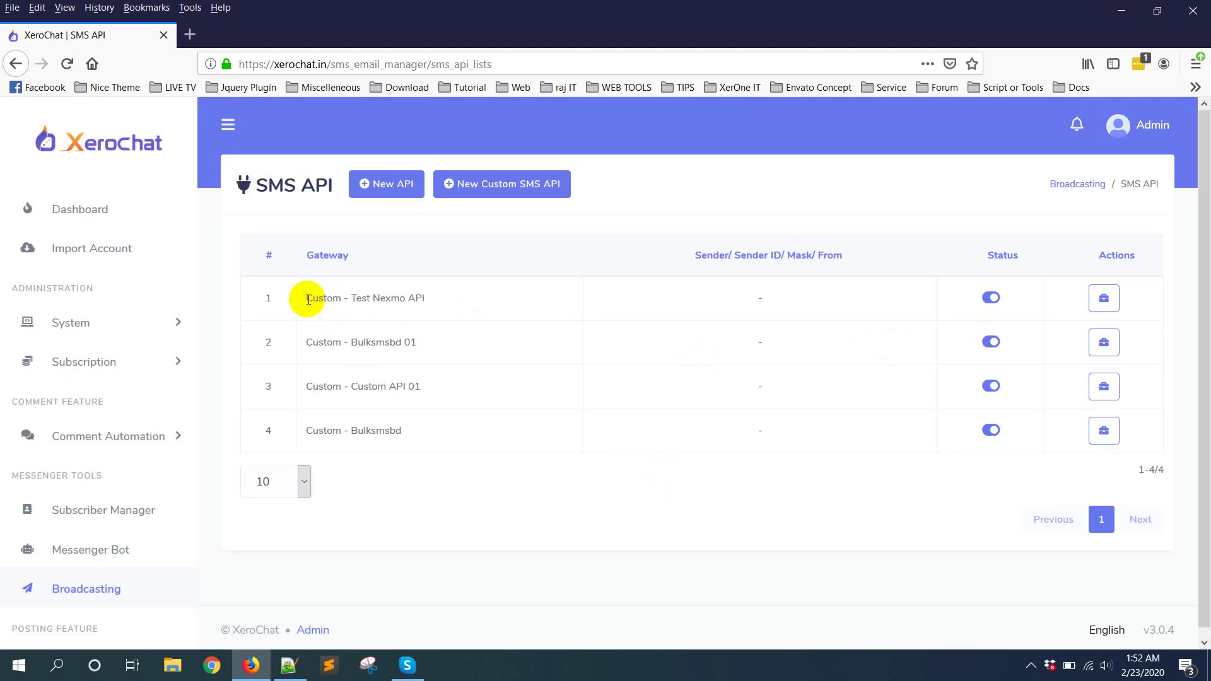
{"action": "left_click_drag", "start_coordinate": [308, 299], "coordinate": [448, 291]}
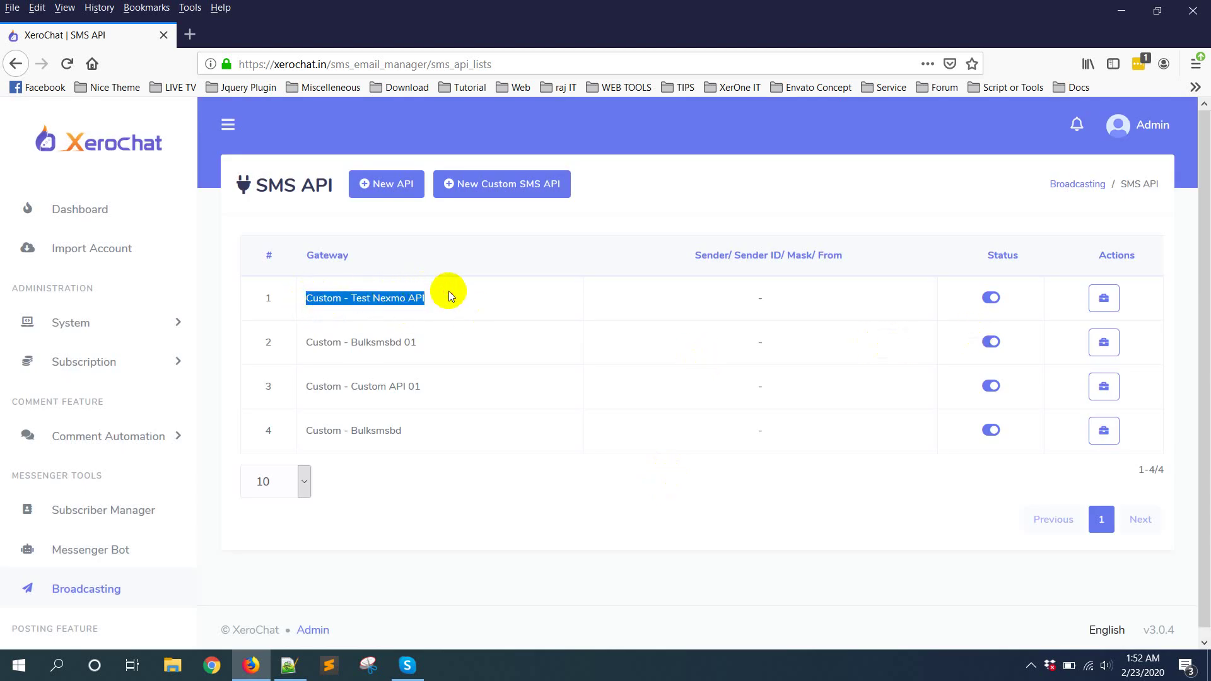
{"action": "left_click", "coordinate": [448, 292]}
Go to the Broadcasting overview page with its SMS broadcasting options
{"action": "scroll", "coordinate": [1205, 290], "scroll_direction": "down", "scroll_amount": 1}
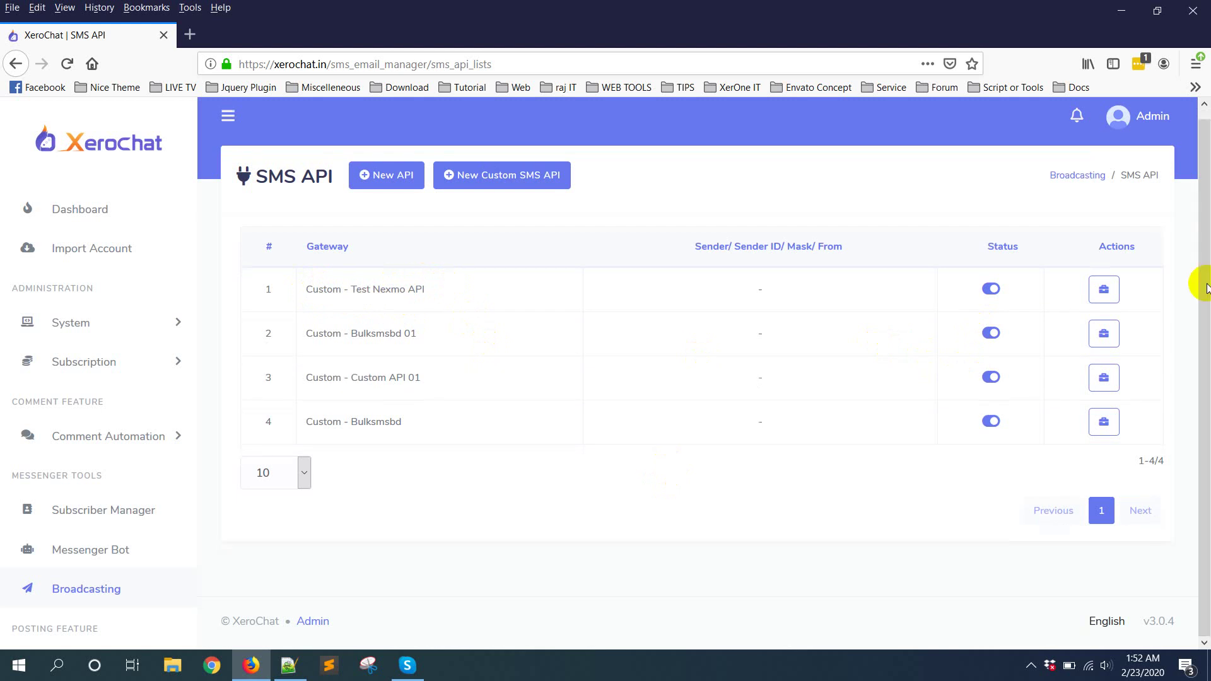
{"action": "left_click", "coordinate": [77, 596]}
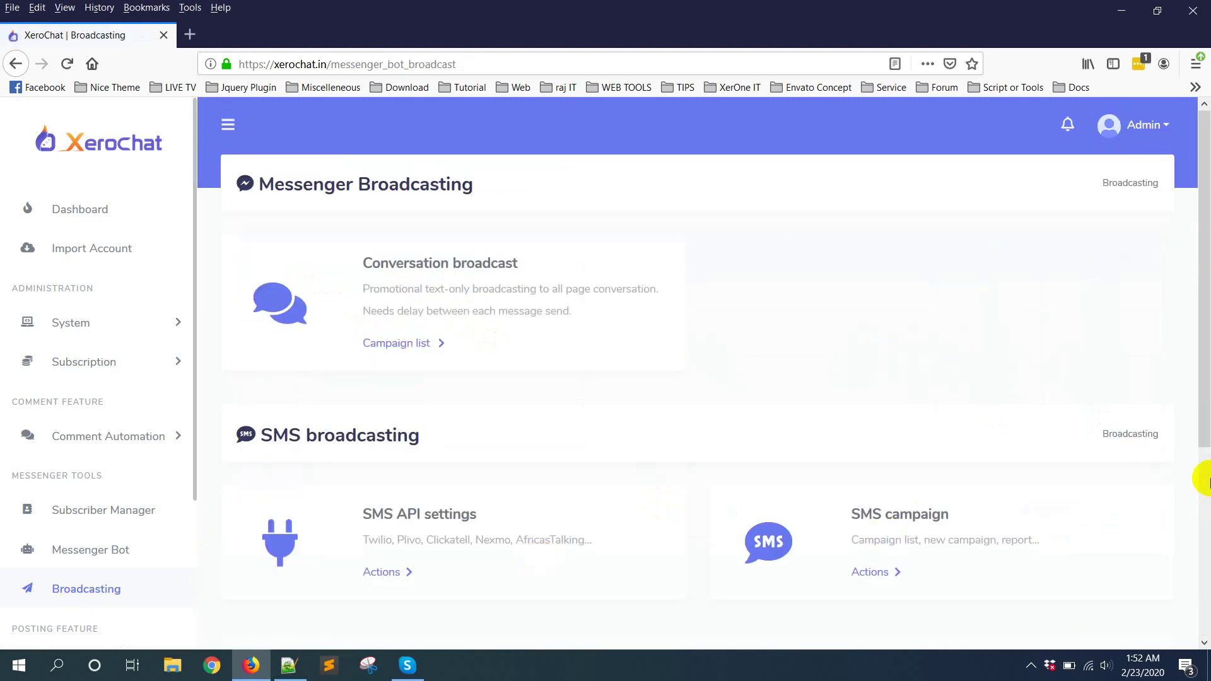
{"action": "left_click_drag", "start_coordinate": [1206, 379], "coordinate": [1206, 457]}
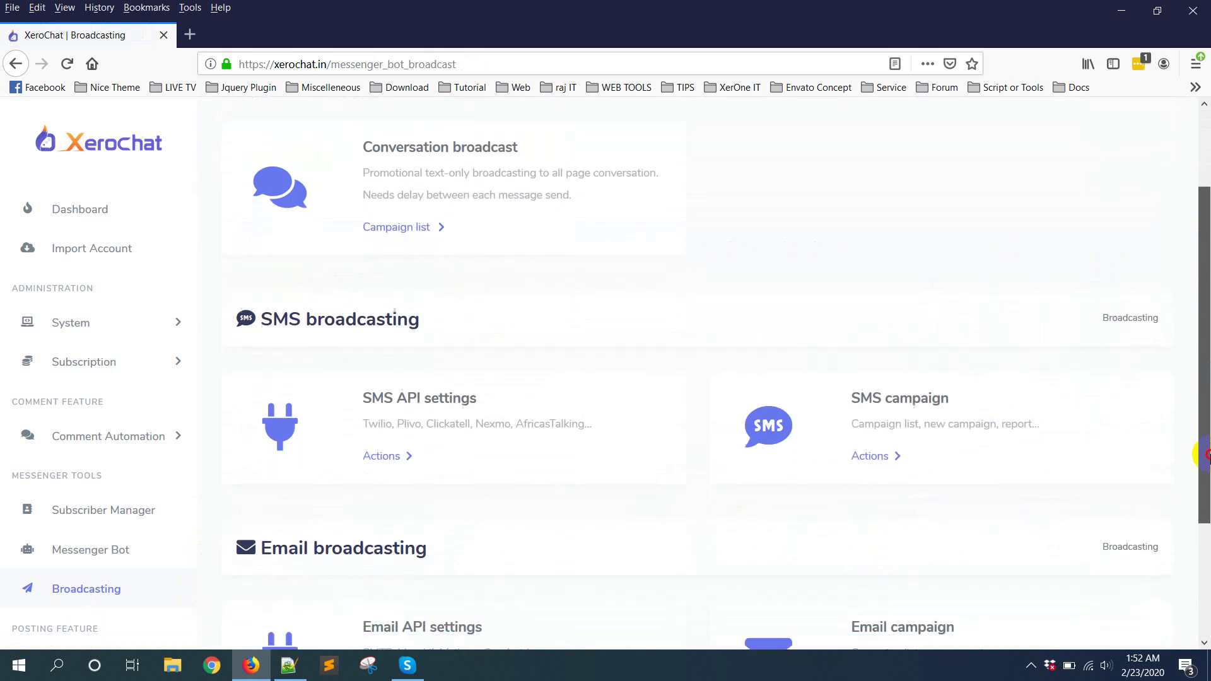
Open the Create SMS campaign form from the SMS campaign actions
{"action": "left_click", "coordinate": [878, 457]}
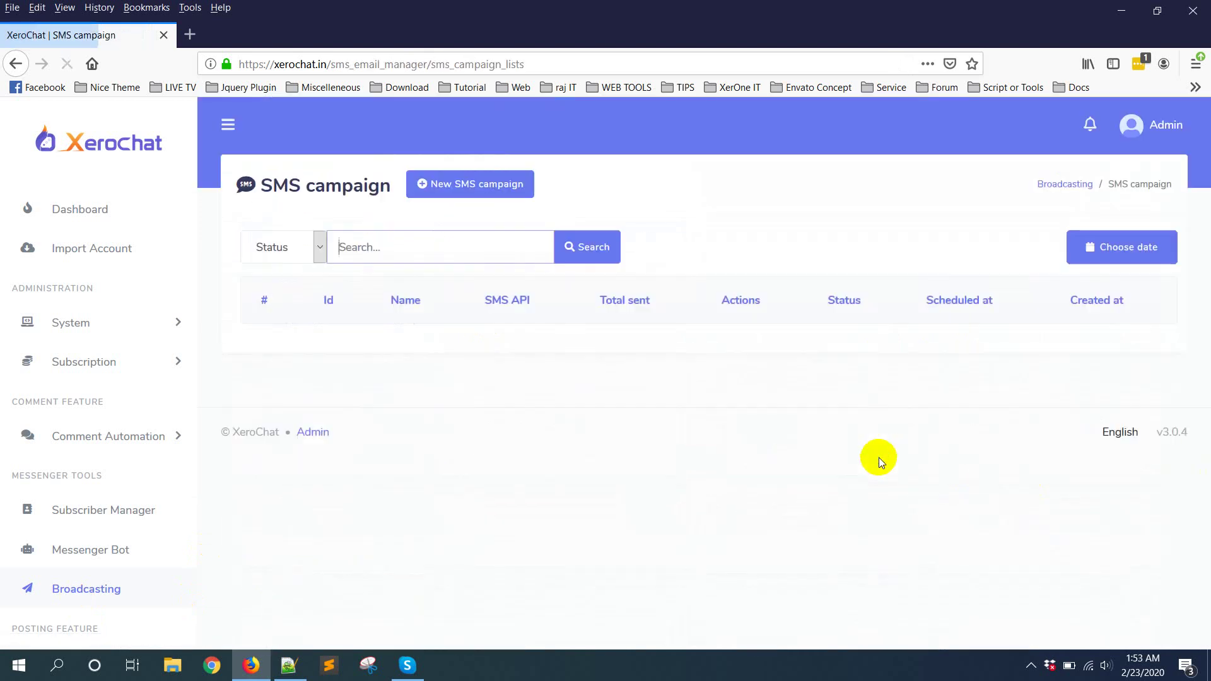
{"action": "left_click", "coordinate": [457, 188]}
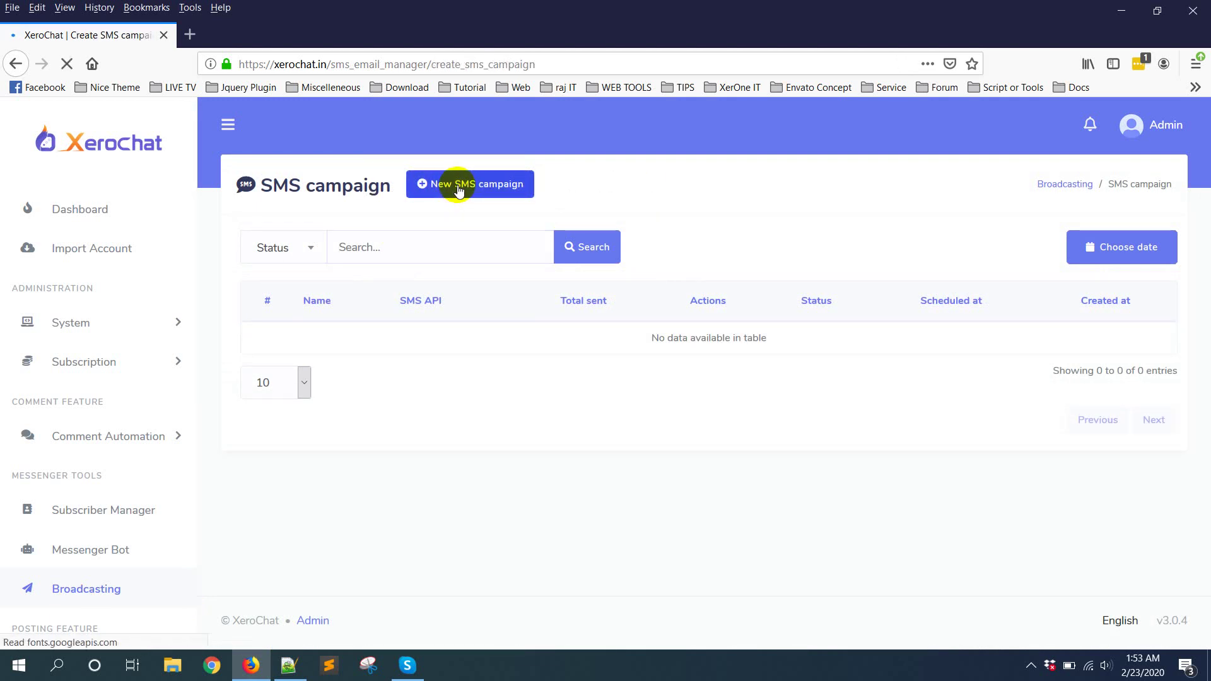
{"action": "scroll", "coordinate": [1206, 230], "scroll_direction": "down", "scroll_amount": 1}
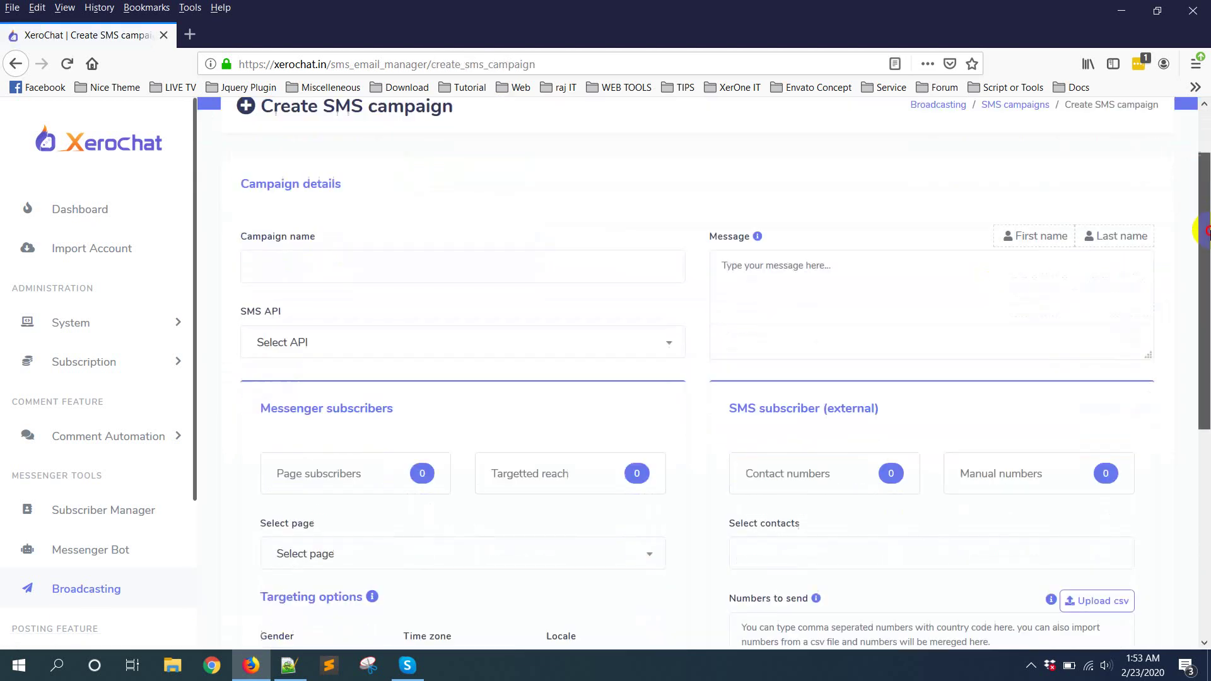
{"action": "scroll", "coordinate": [1206, 230], "scroll_direction": "down", "scroll_amount": 2}
{"action": "scroll", "coordinate": [1202, 259], "scroll_direction": "up", "scroll_amount": 1}
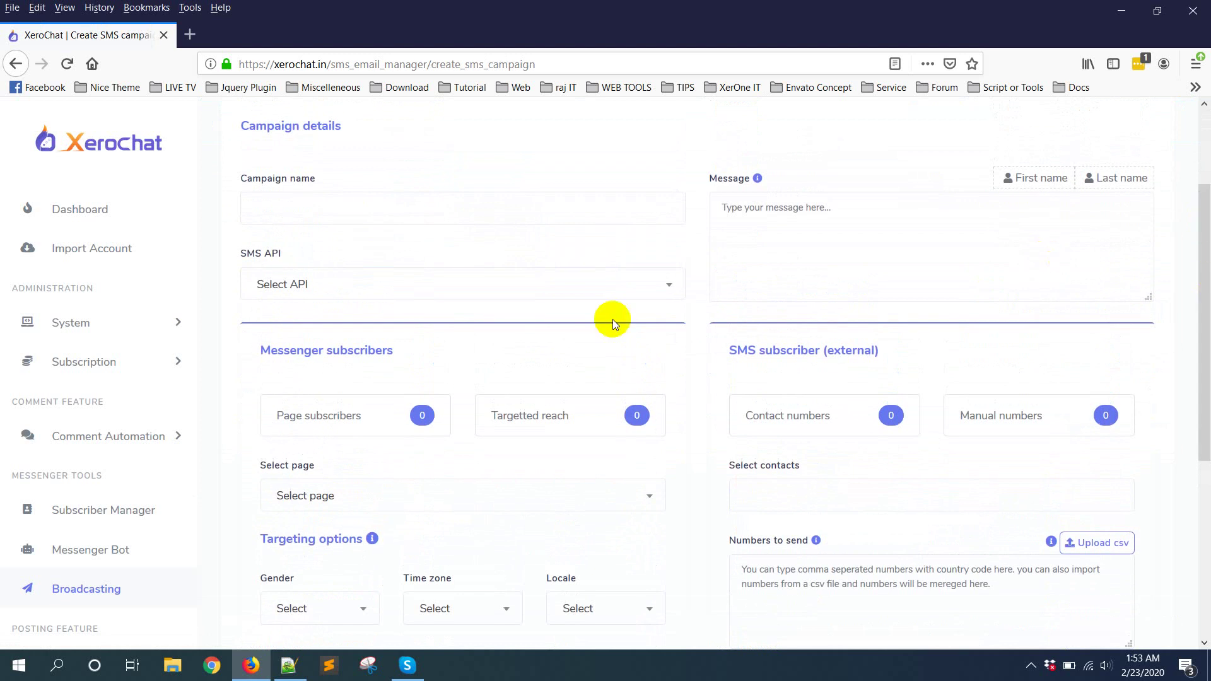
Choose Custom API : Test Nexmo API as the campaign's SMS API
{"action": "left_click", "coordinate": [584, 284]}
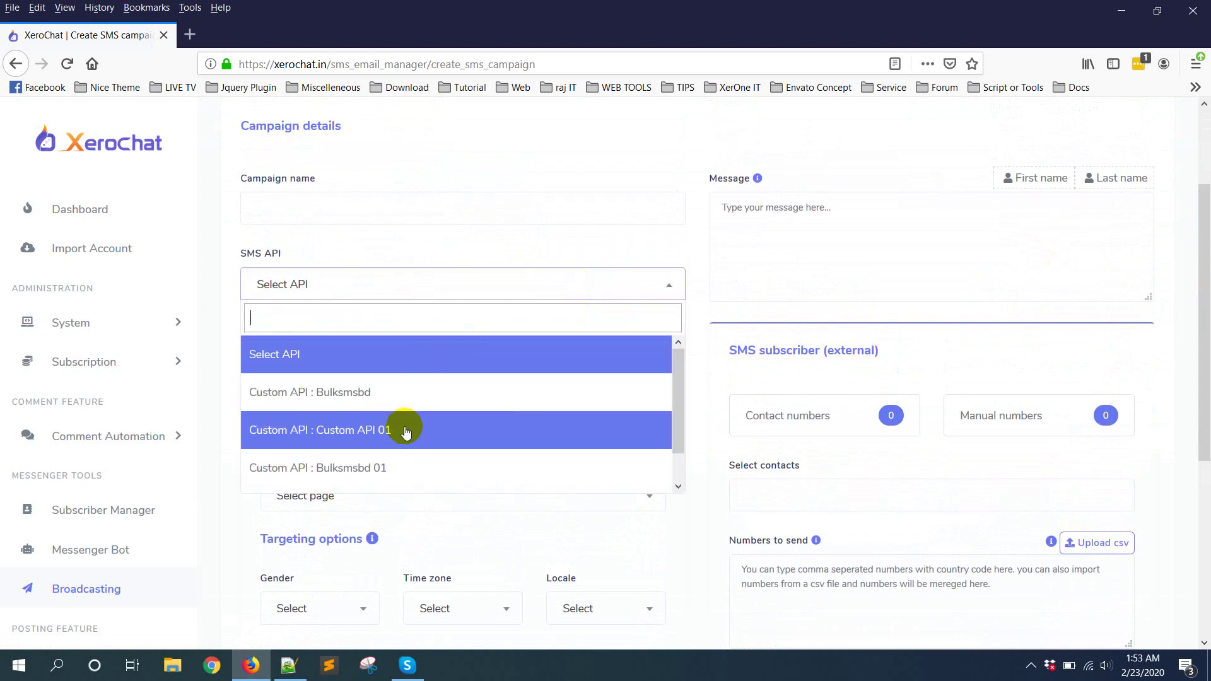
{"action": "left_click_drag", "start_coordinate": [677, 399], "coordinate": [676, 438]}
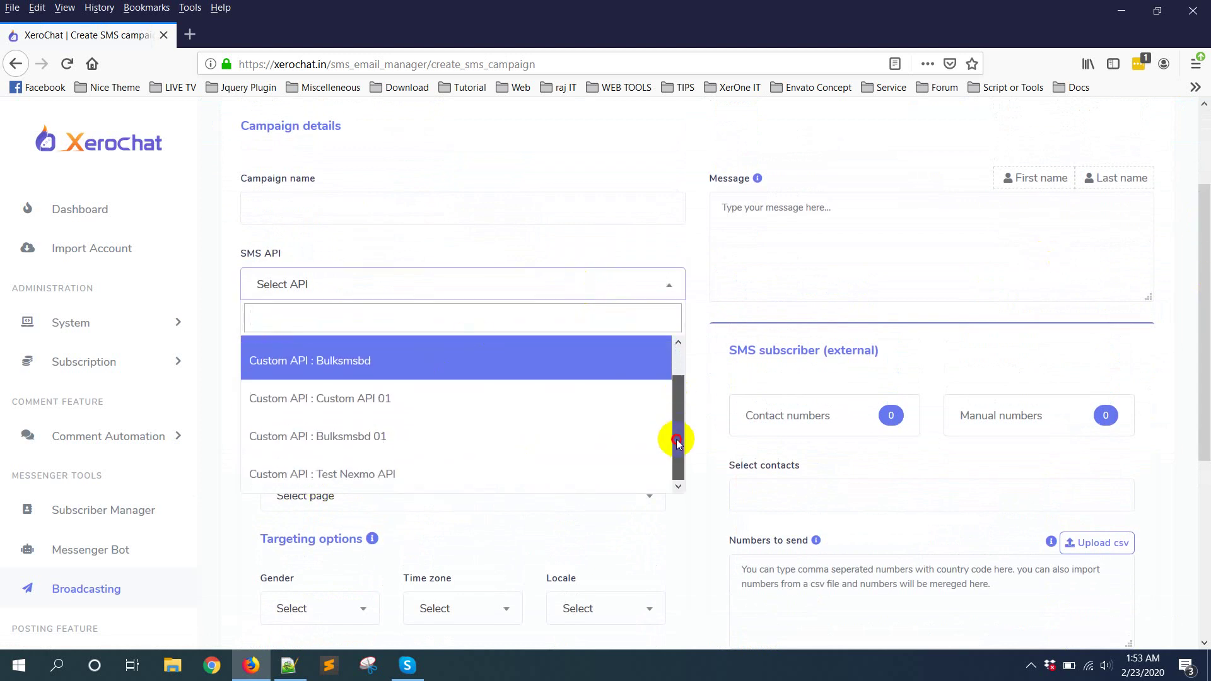
{"action": "left_click", "coordinate": [398, 487]}
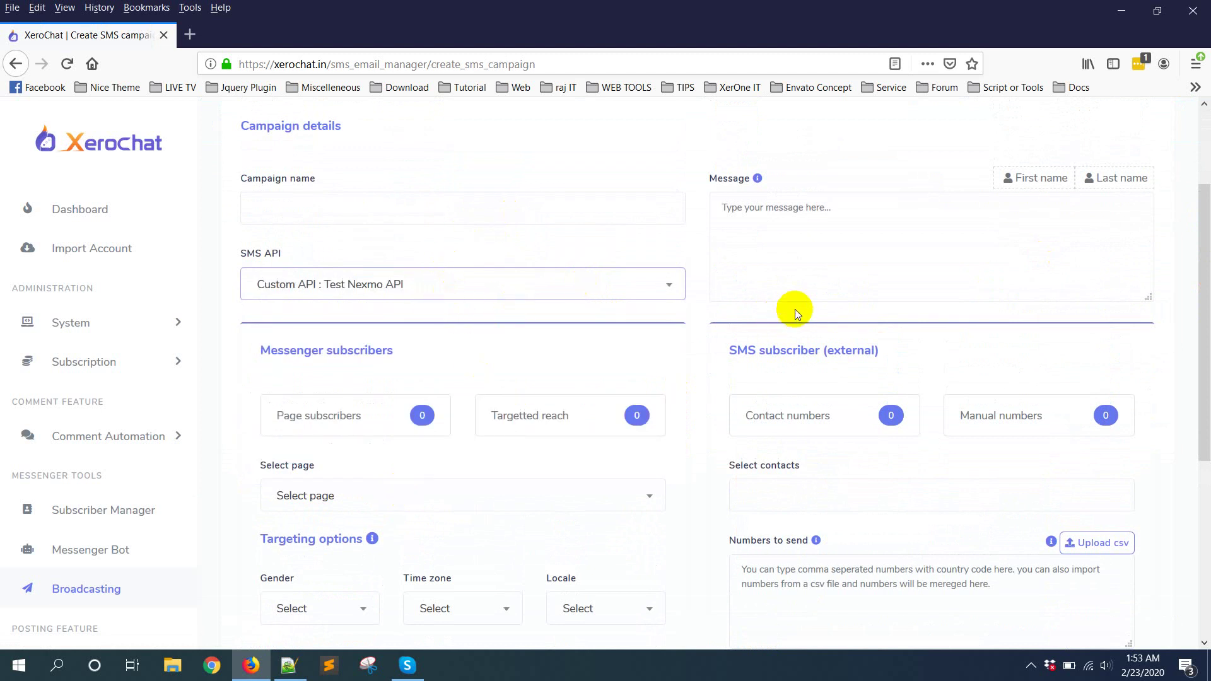
{"action": "left_click_drag", "start_coordinate": [1202, 293], "coordinate": [1208, 334]}
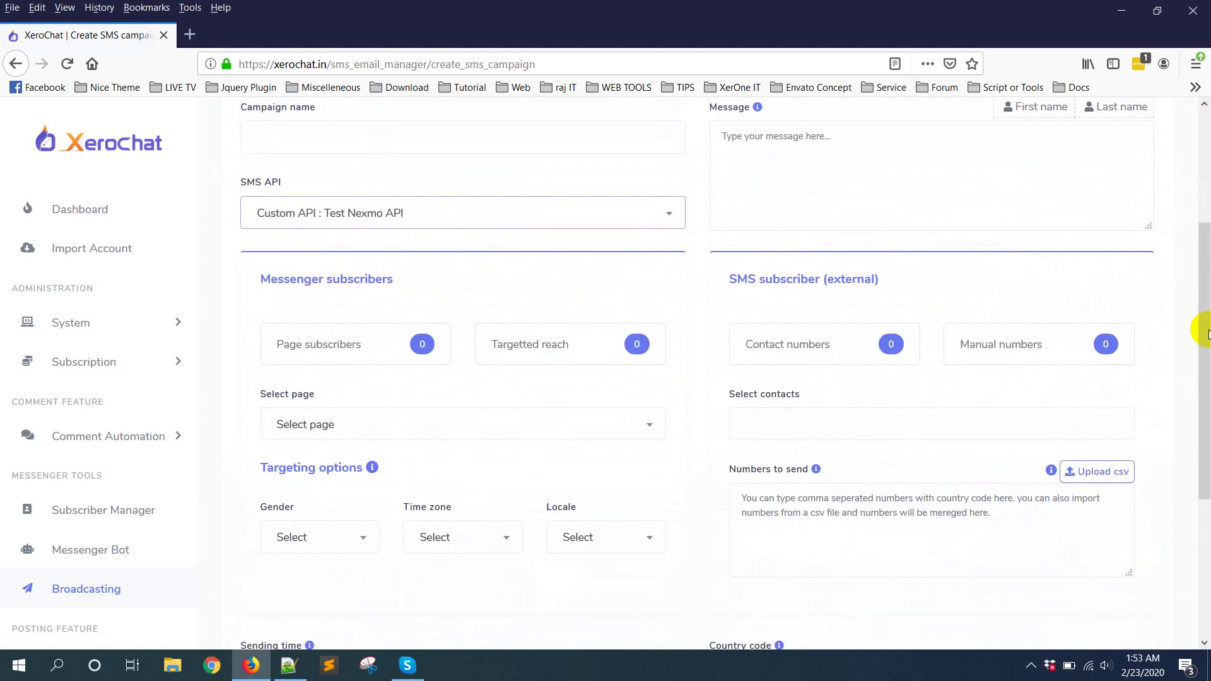